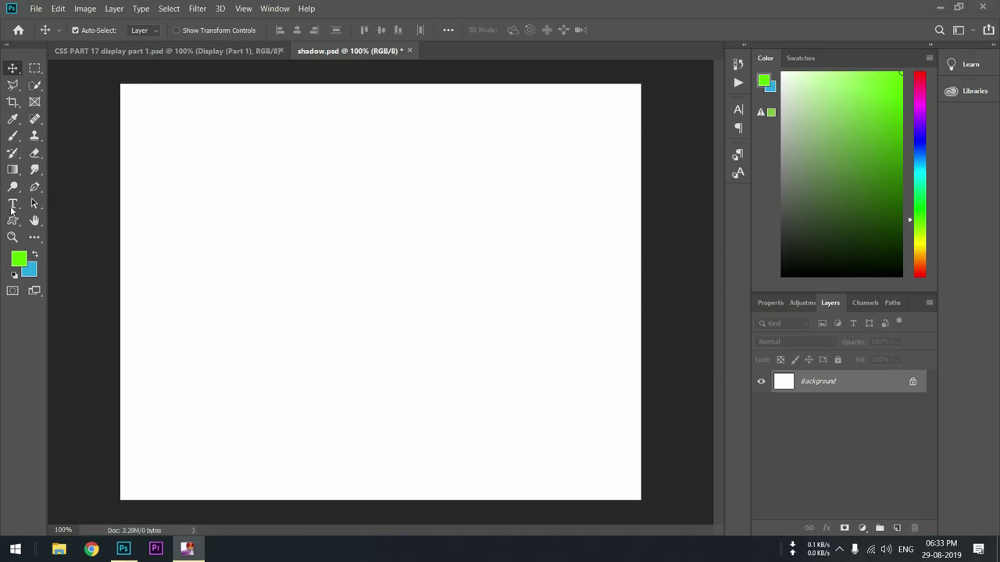
- Type 'Rajdeep' in blue Lato Black on the canvas and move it near the top-left
left_click(13, 203)
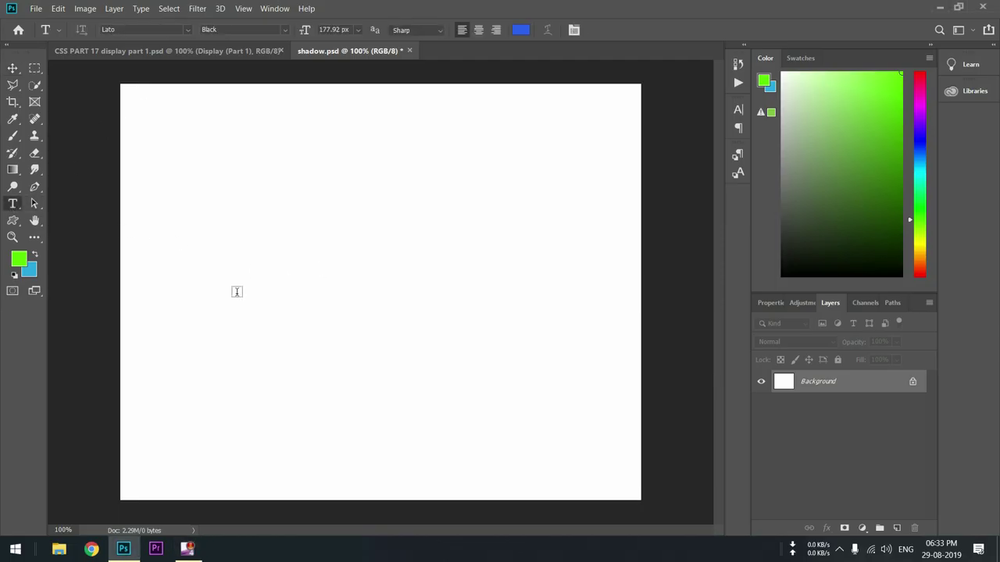
left_click(228, 306)
type("Rajdeep")
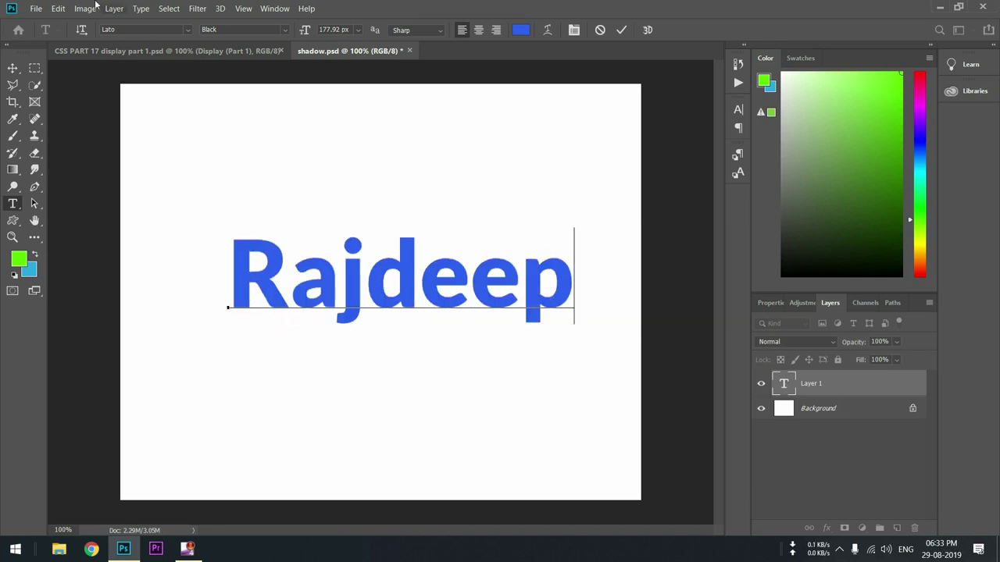
left_click(15, 68)
left_click_drag(383, 296, 323, 171)
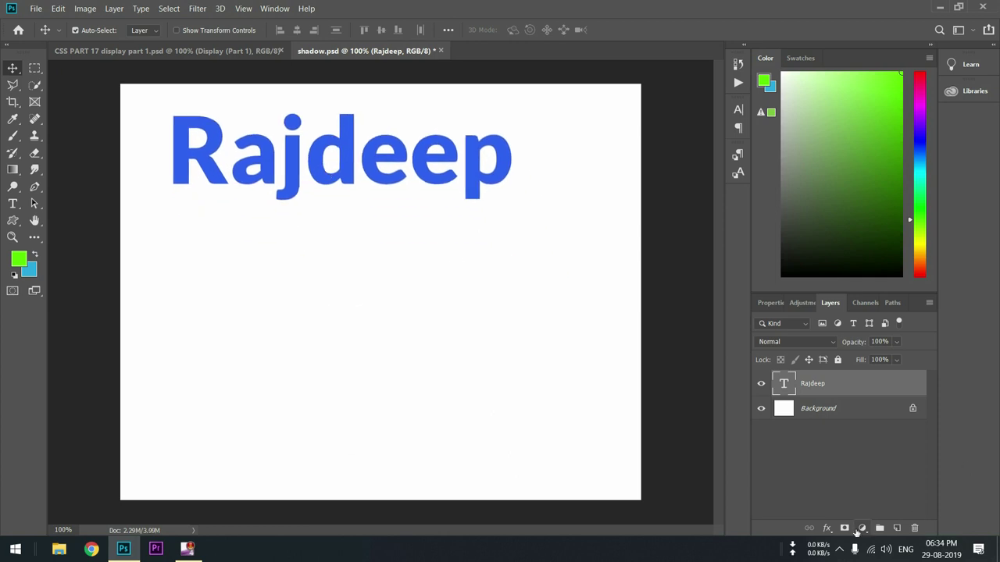
- Add a 6 px black stroke positioned Inside to the Rajdeep text layer
left_click(830, 530)
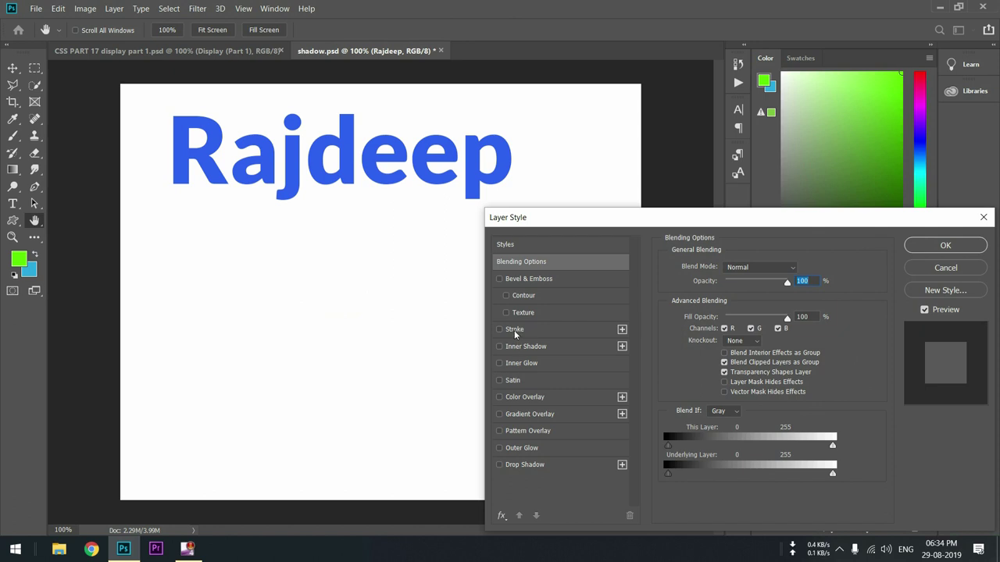
left_click(514, 331)
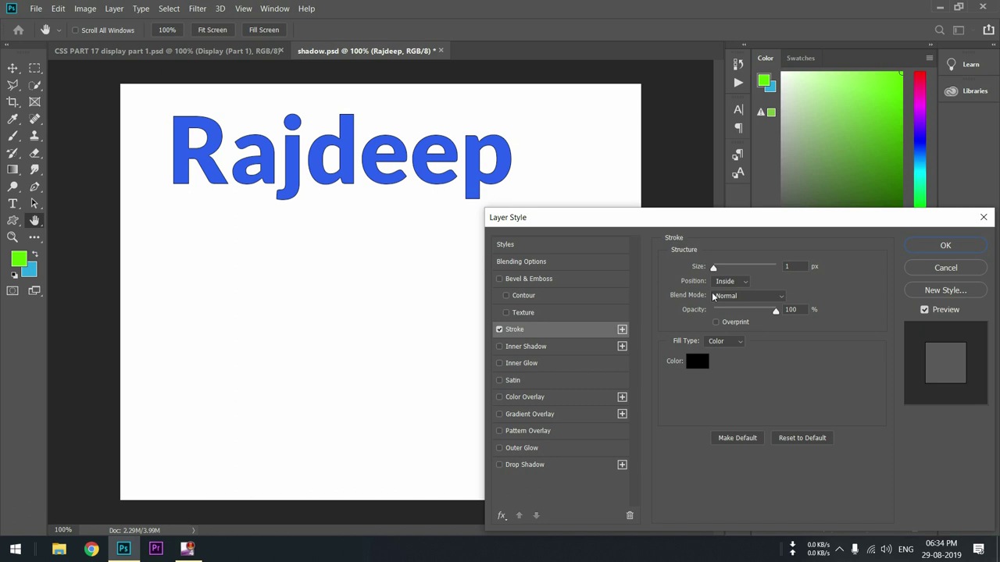
left_click_drag(714, 268, 718, 268)
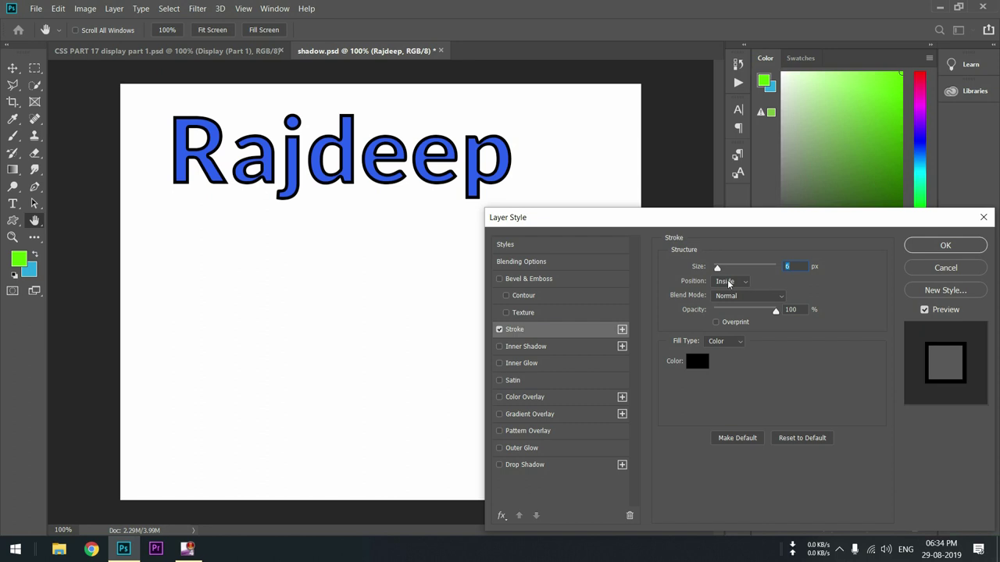
left_click(729, 282)
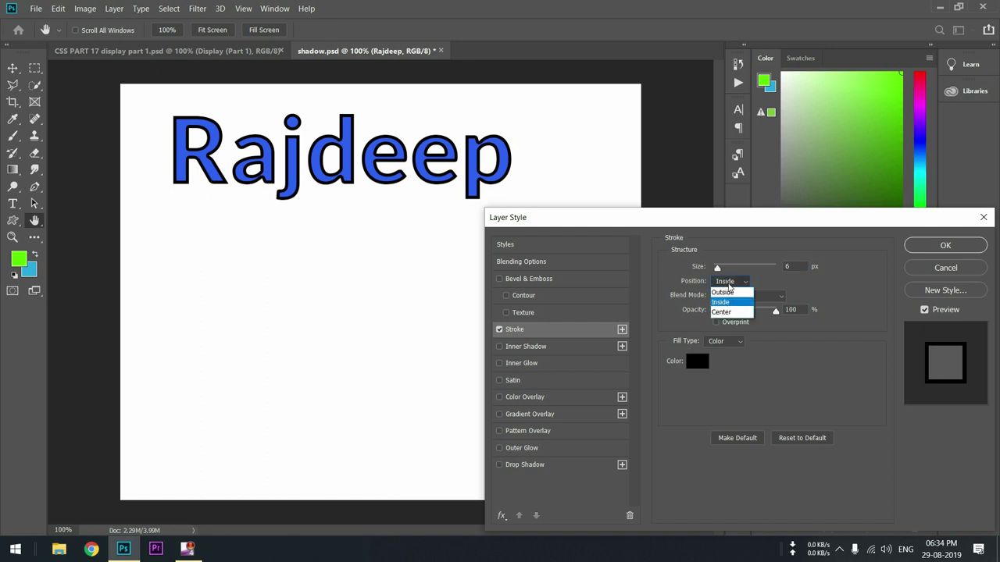
left_click(956, 256)
left_click(937, 249)
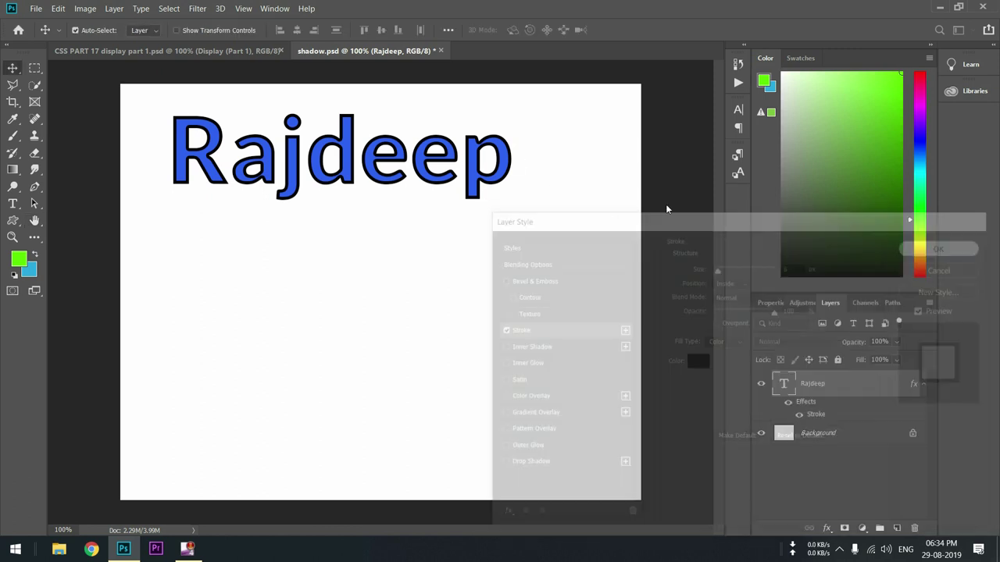
key("ctrl+plus")
key("ctrl+plus")
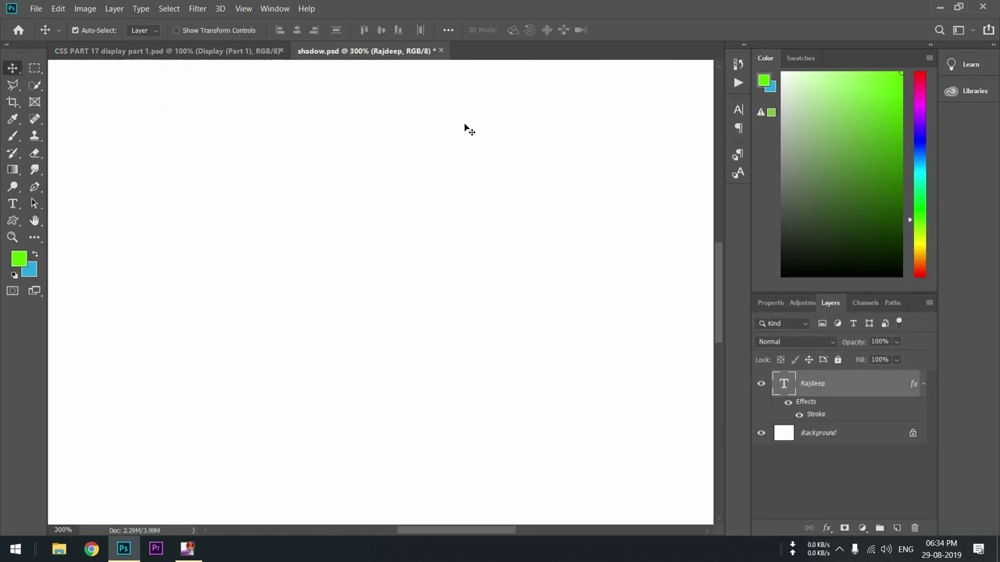
- Change the Rajdeep stroke's position from Inside to Center, trying Outside along the way
scroll(468, 129, "up", 5)
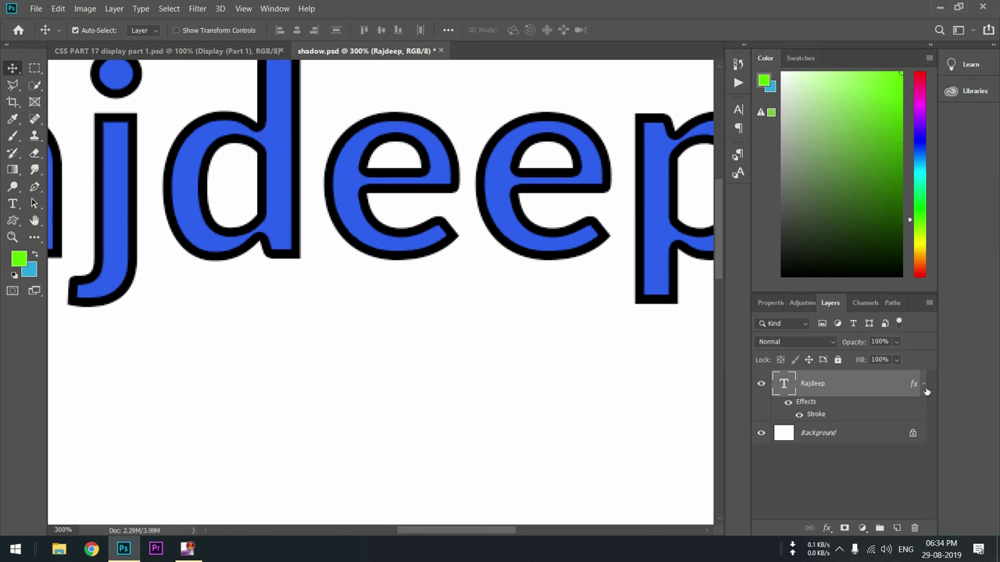
double_click(887, 383)
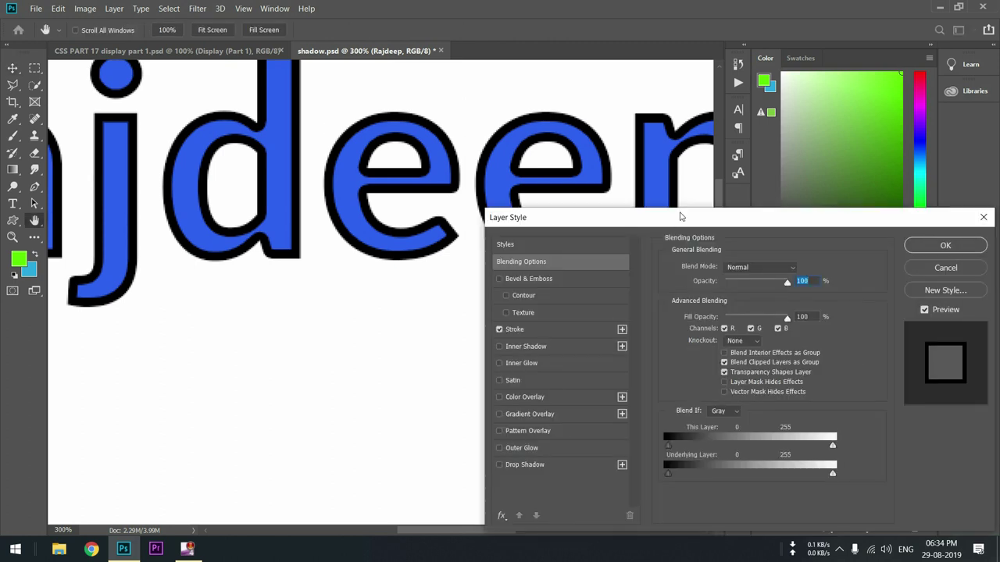
left_click_drag(679, 217, 484, 280)
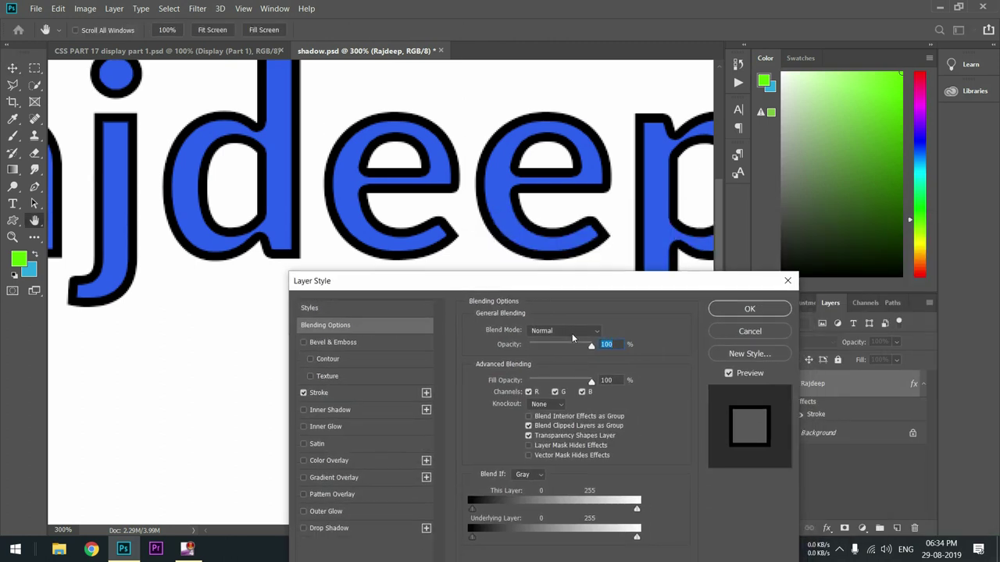
left_click(331, 396)
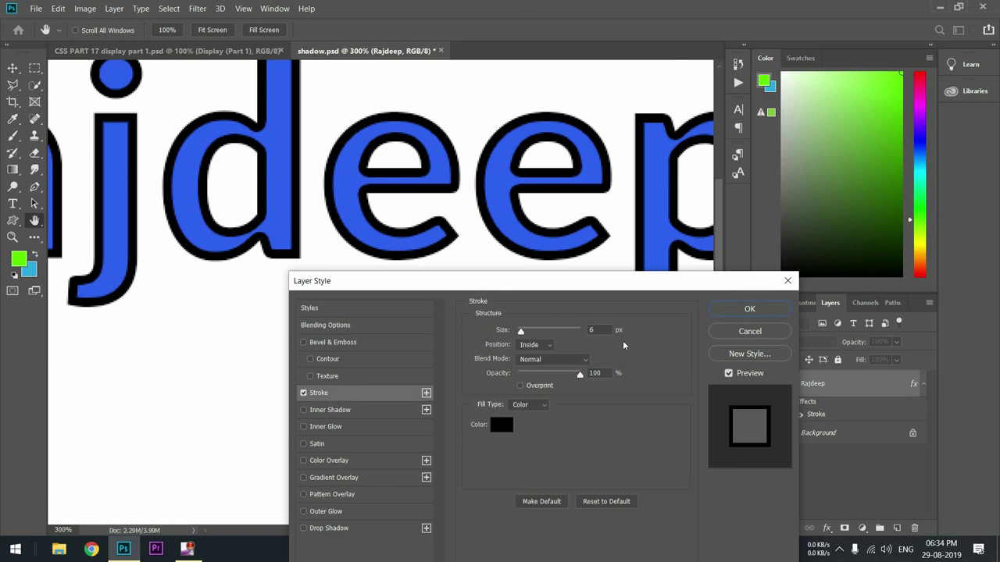
left_click(544, 347)
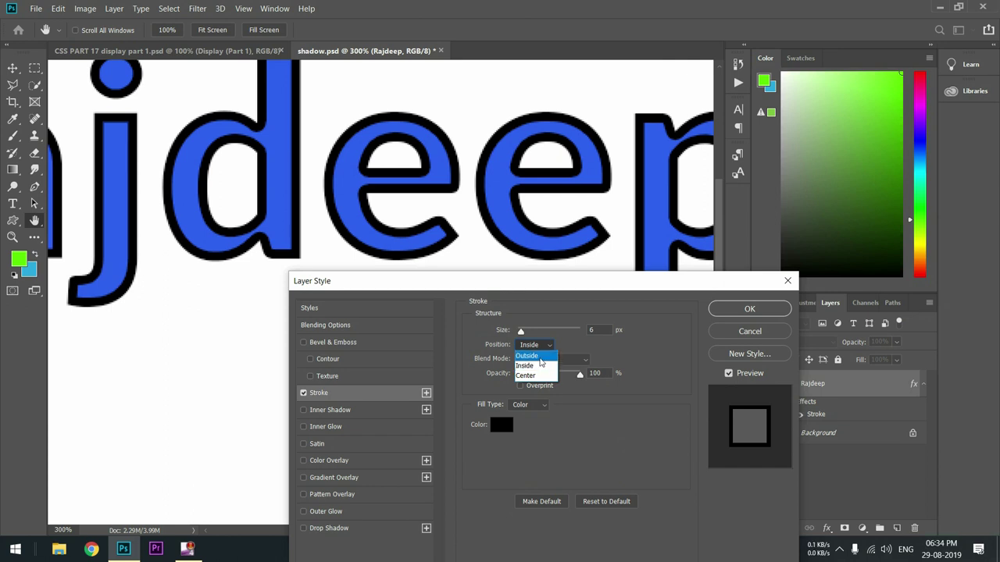
left_click(539, 356)
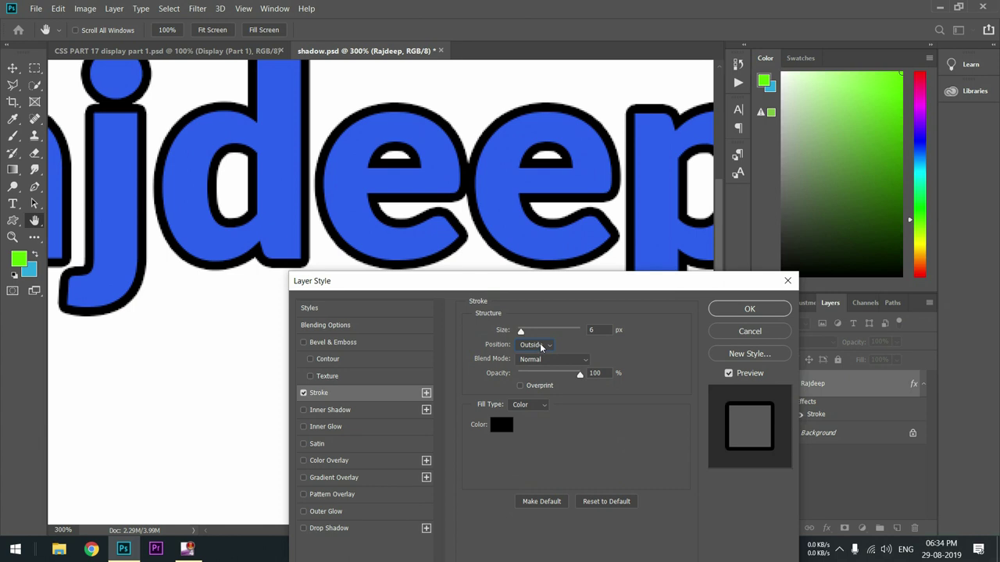
left_click(541, 347)
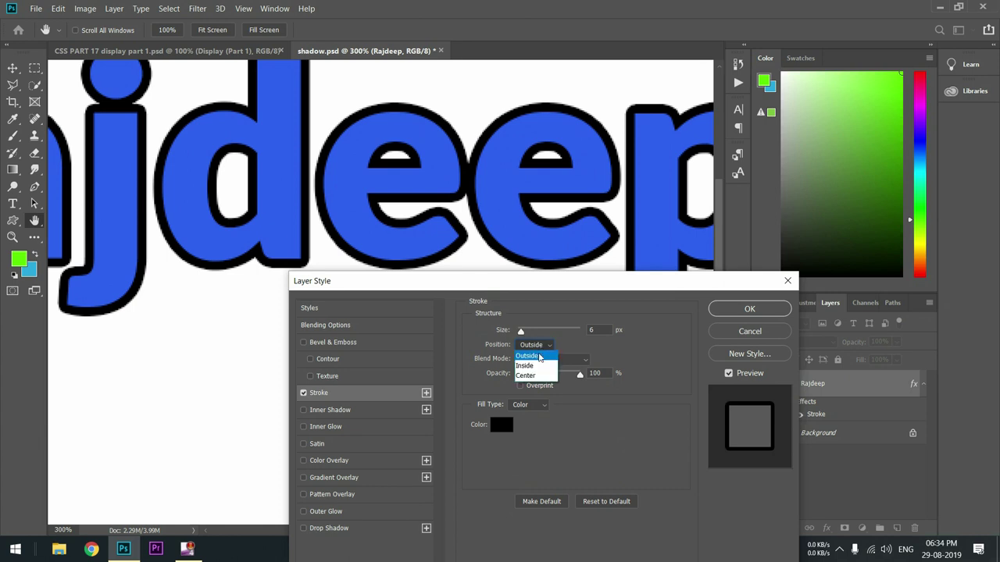
left_click(536, 374)
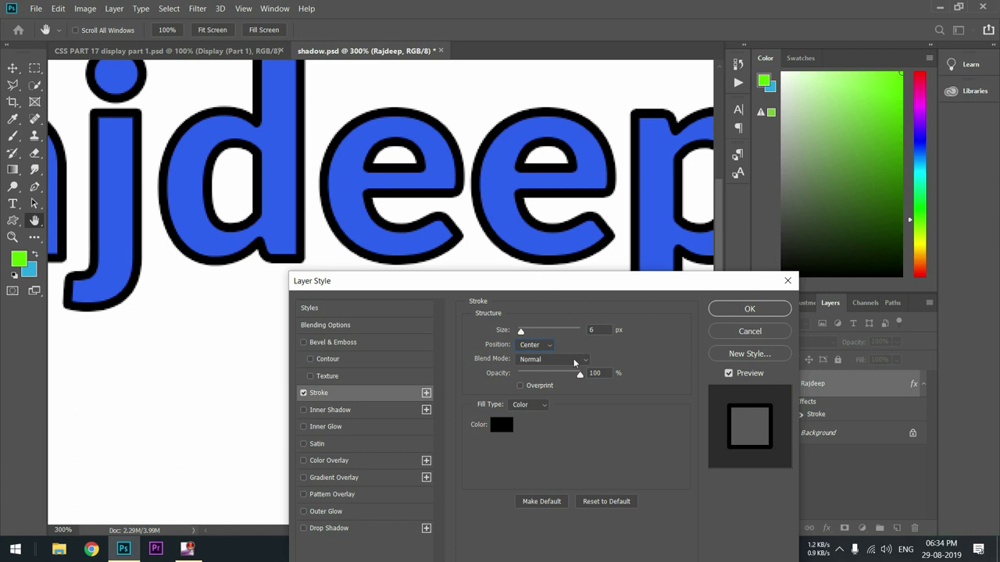
left_click(547, 350)
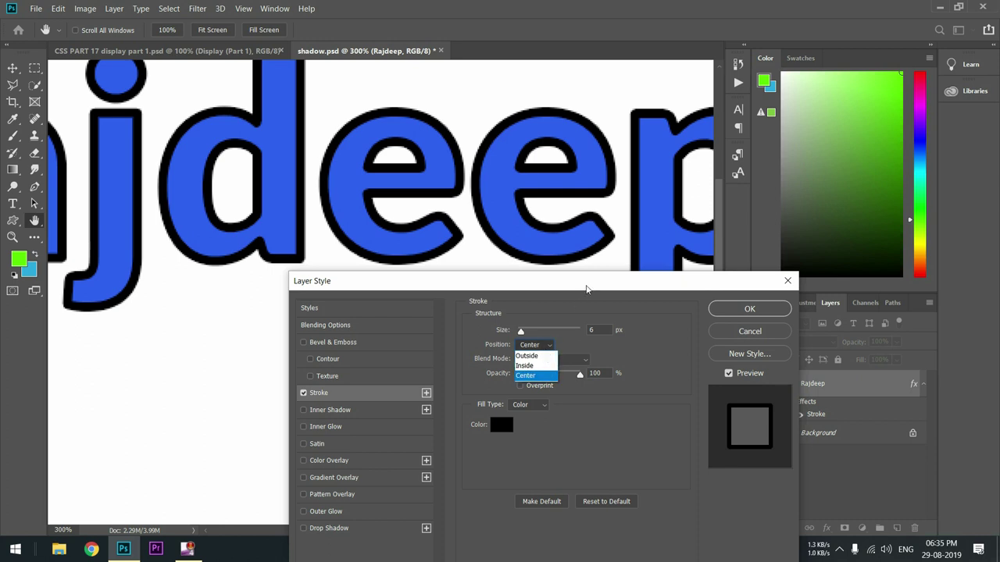
left_click(766, 315)
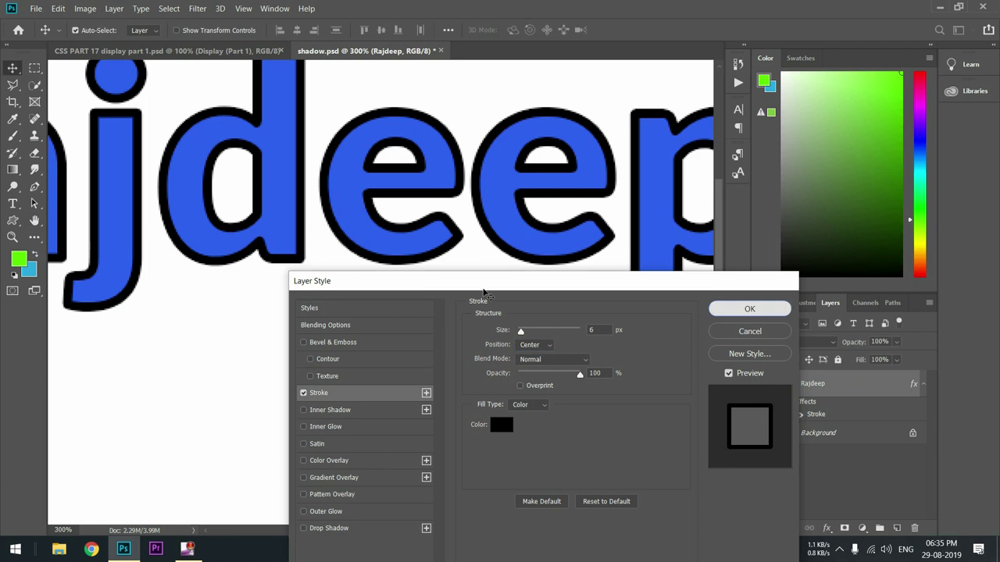
left_click(750, 310)
key("ctrl+minus")
key("ctrl+minus")
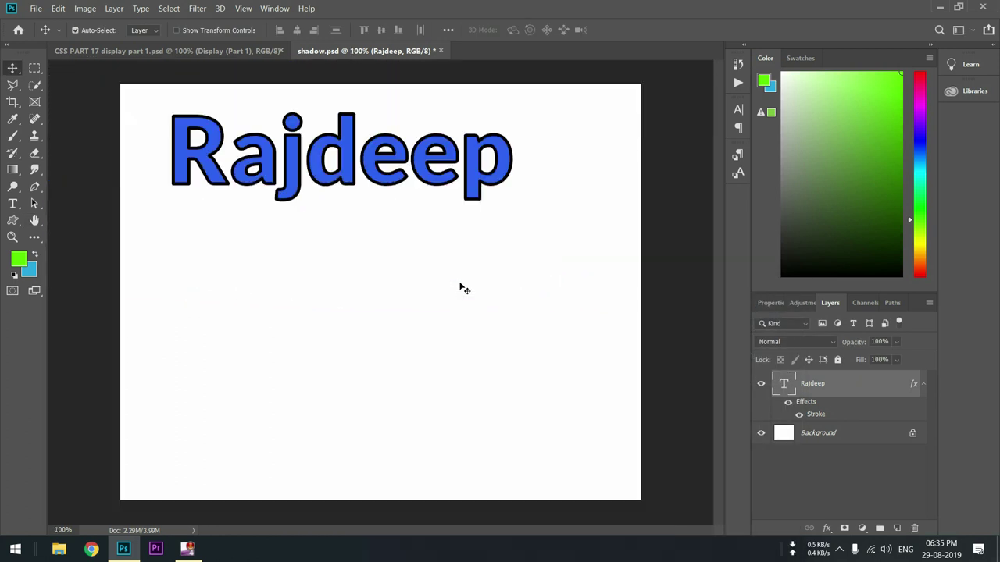
- Keep the stroke at Normal blend mode, testing opacity at 0% and restoring it to 100%
double_click(886, 392)
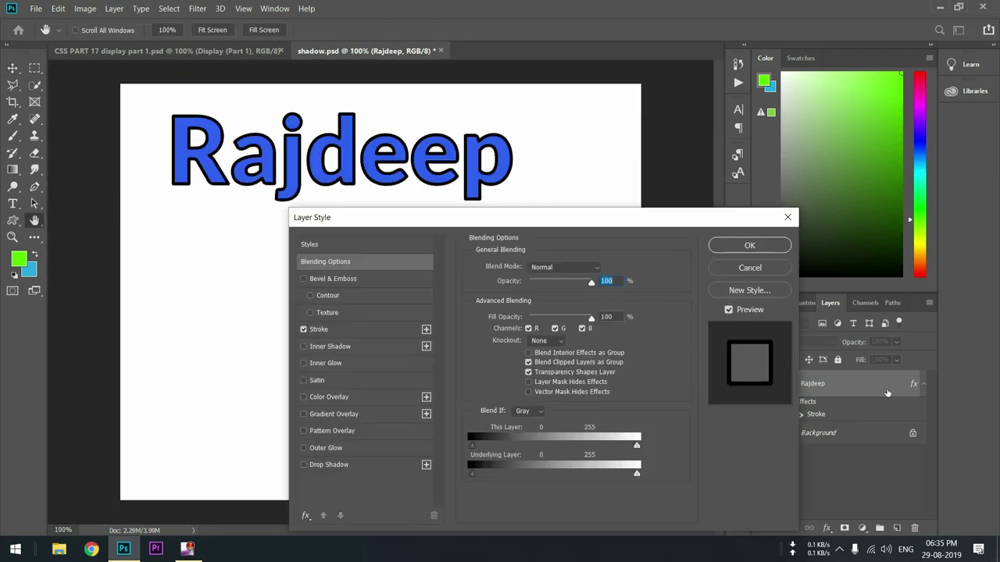
left_click(328, 331)
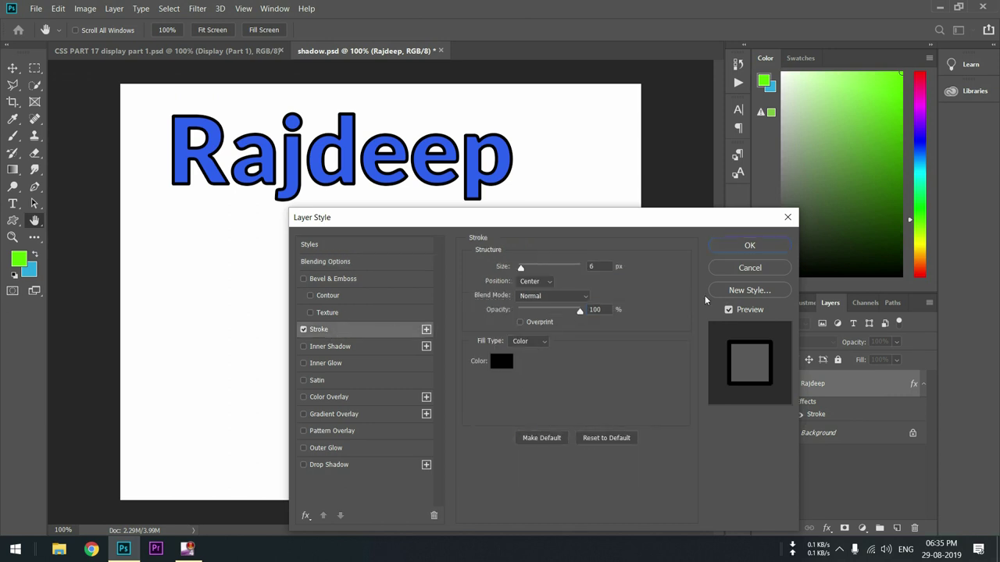
left_click(548, 301)
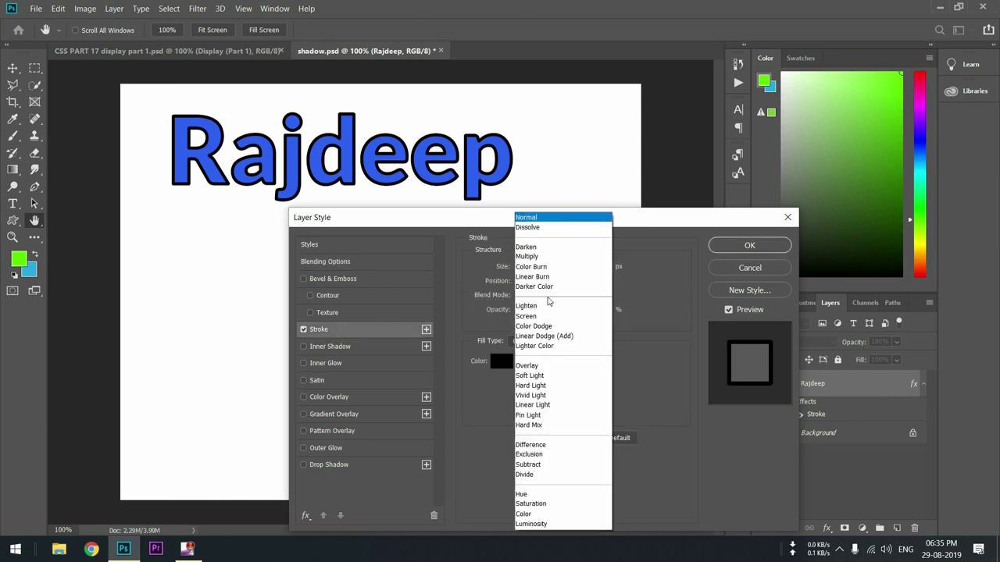
left_click(564, 220)
key("Tab")
left_click_drag(580, 311, 517, 336)
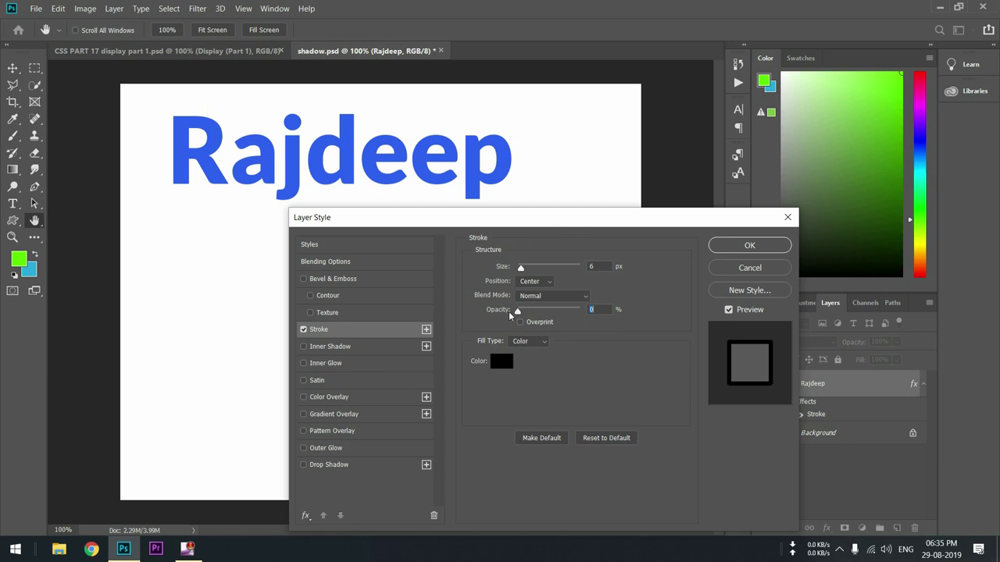
left_click_drag(517, 311, 586, 321)
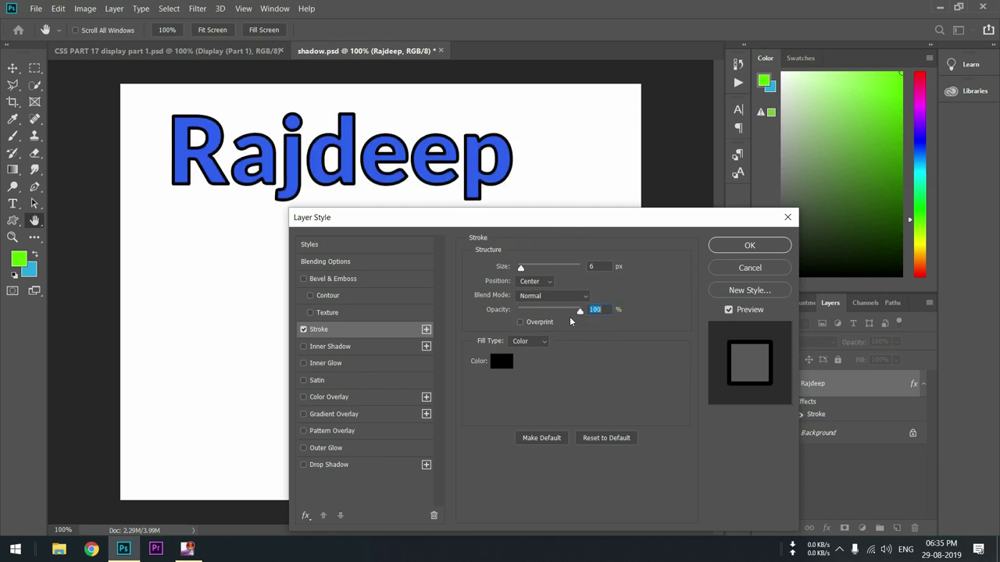
- Try a red-green gradient fill on the Rajdeep stroke
left_click(534, 344)
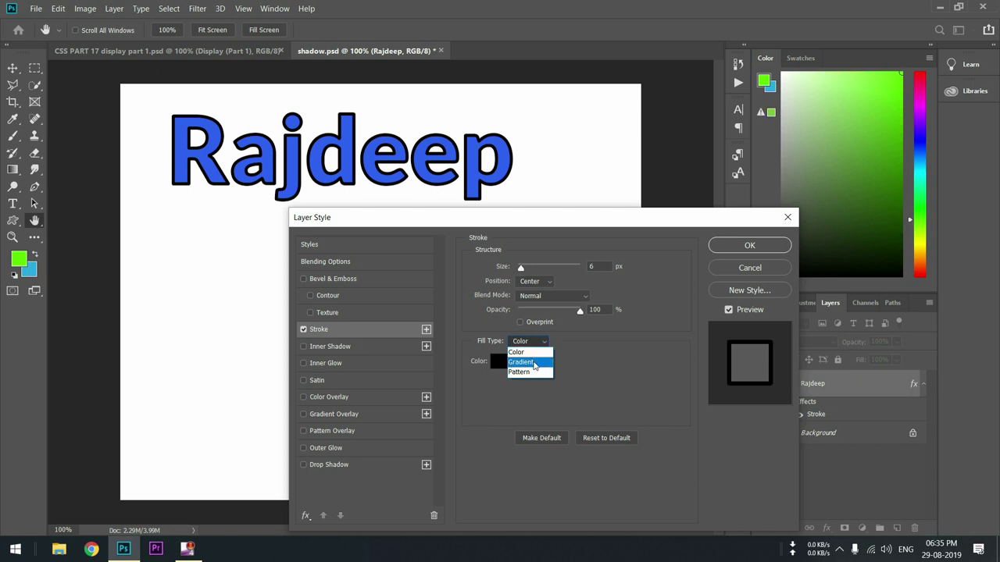
left_click(535, 363)
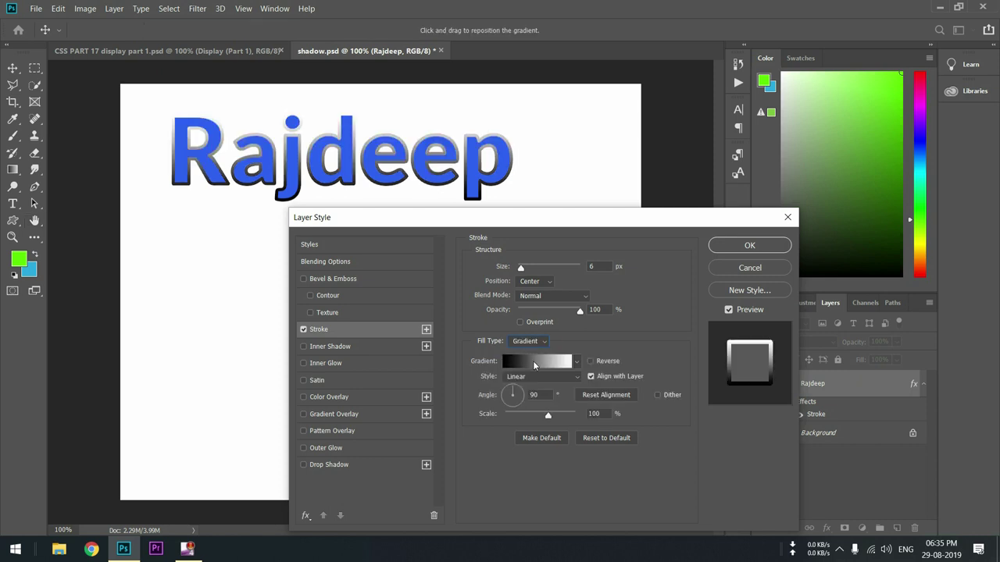
left_click(576, 361)
left_click(535, 388)
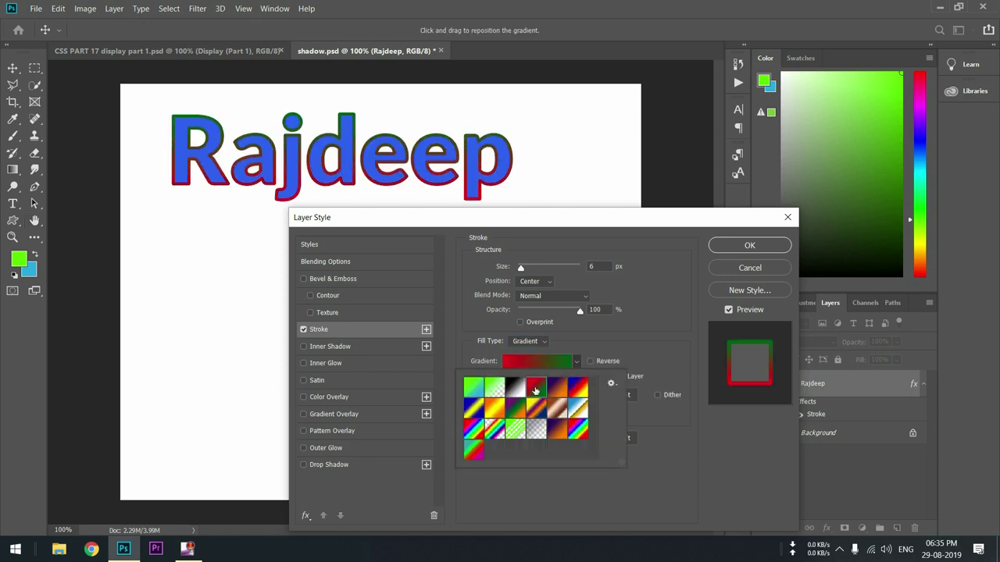
left_click(646, 329)
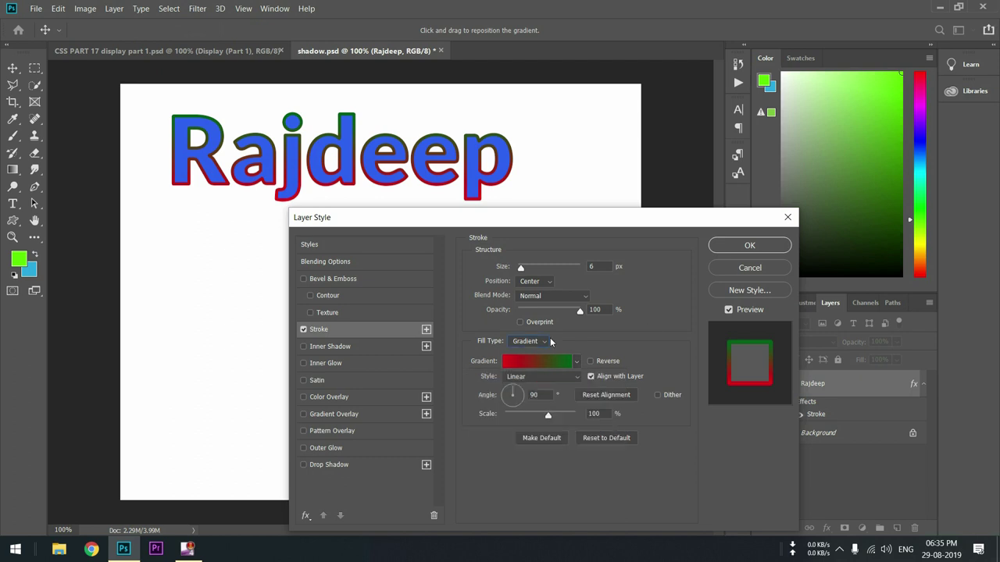
- Try a concentric-squares pattern fill on the stroke instead
left_click(539, 343)
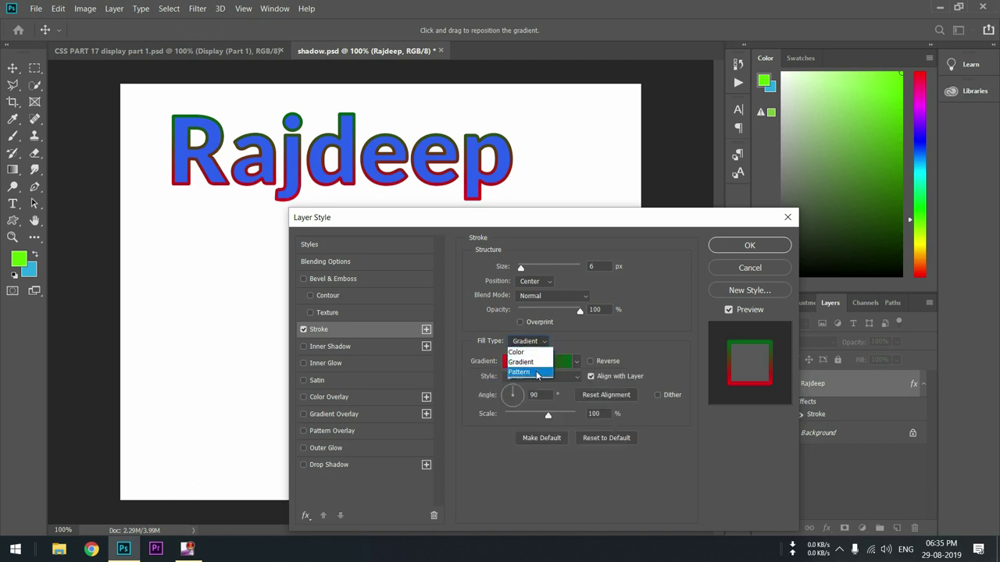
left_click(537, 375)
left_click(543, 376)
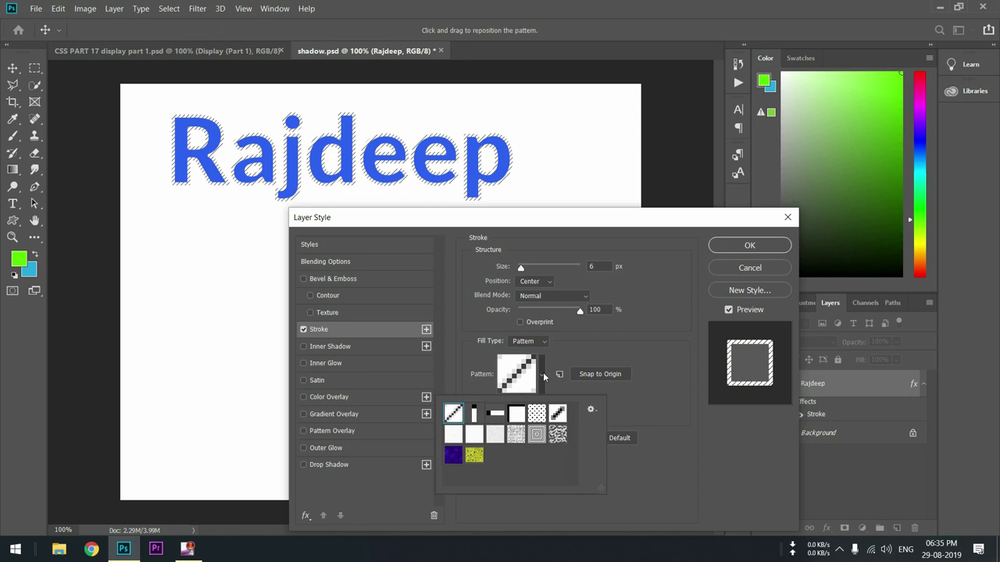
left_click(537, 435)
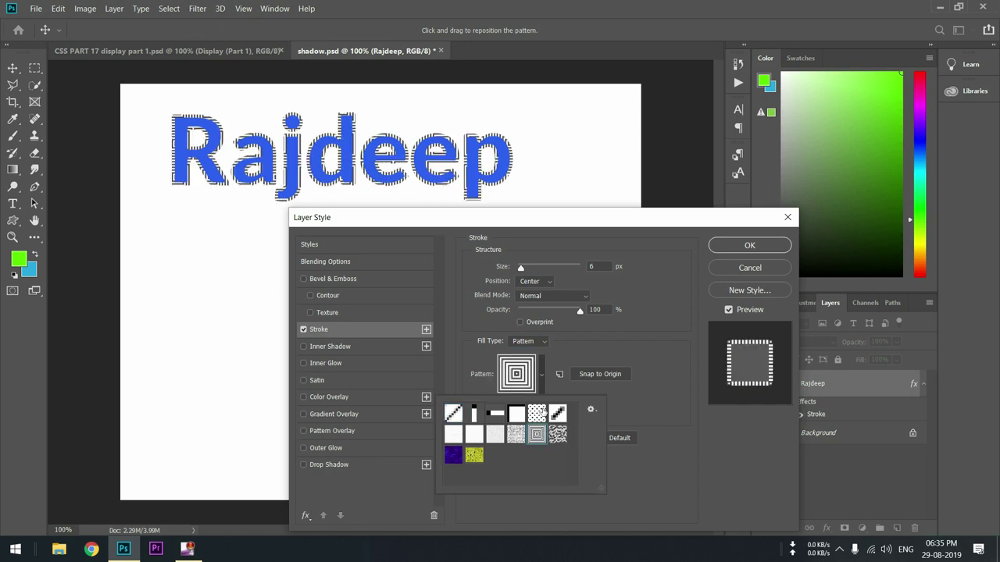
left_click(544, 372)
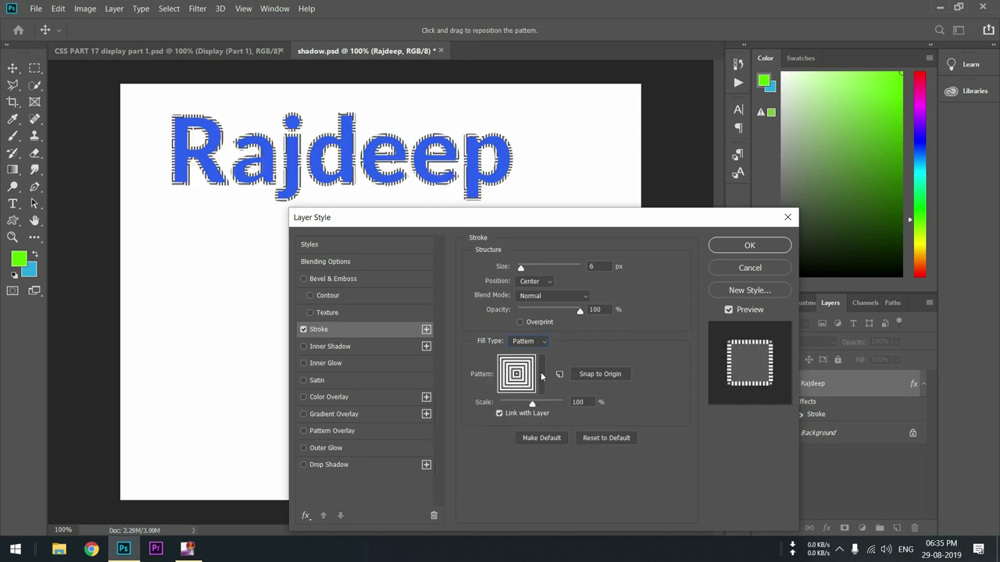
- Switch the stroke fill back to Color and set it to red e20a0a
left_click(504, 390)
left_click(522, 341)
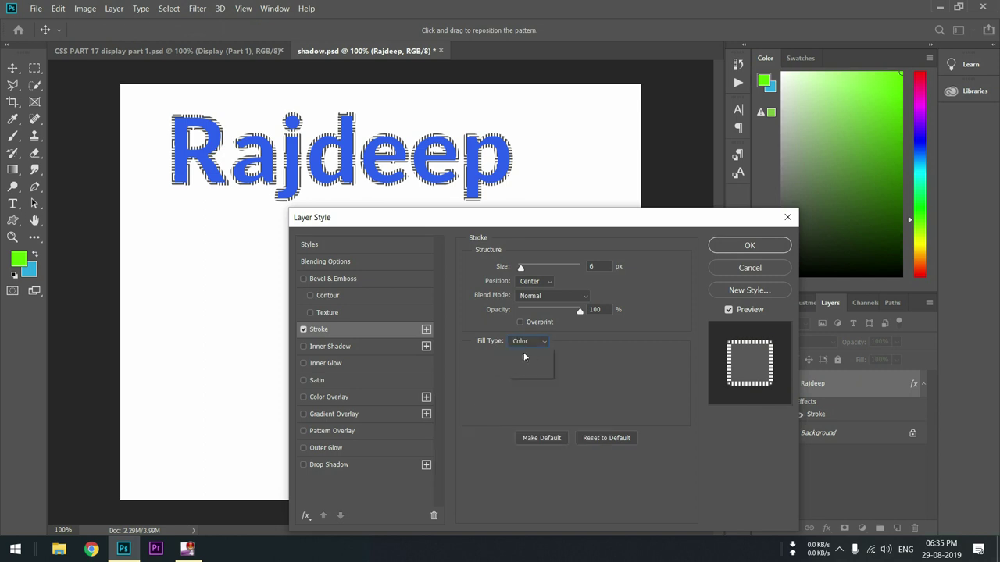
left_click(492, 365)
left_click(670, 140)
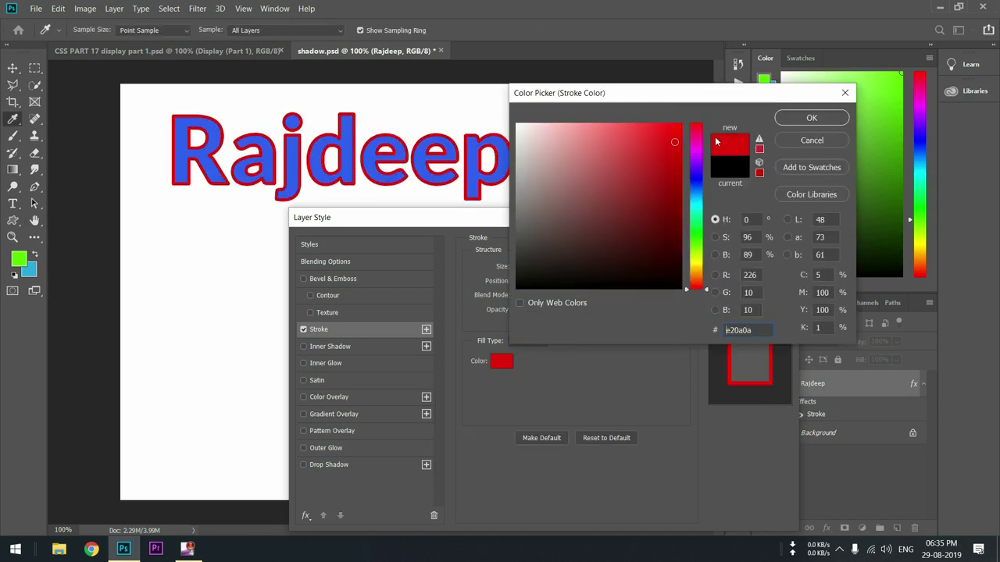
left_click(794, 119)
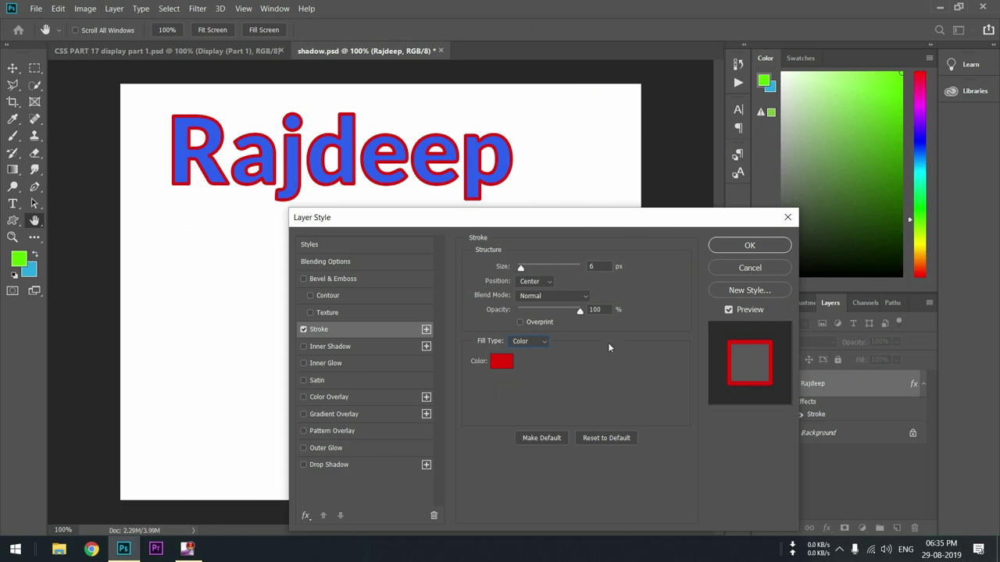
- Cancel the Layer Style changes and clear all effects from the Rajdeep layer
left_click(739, 270)
right_click(802, 405)
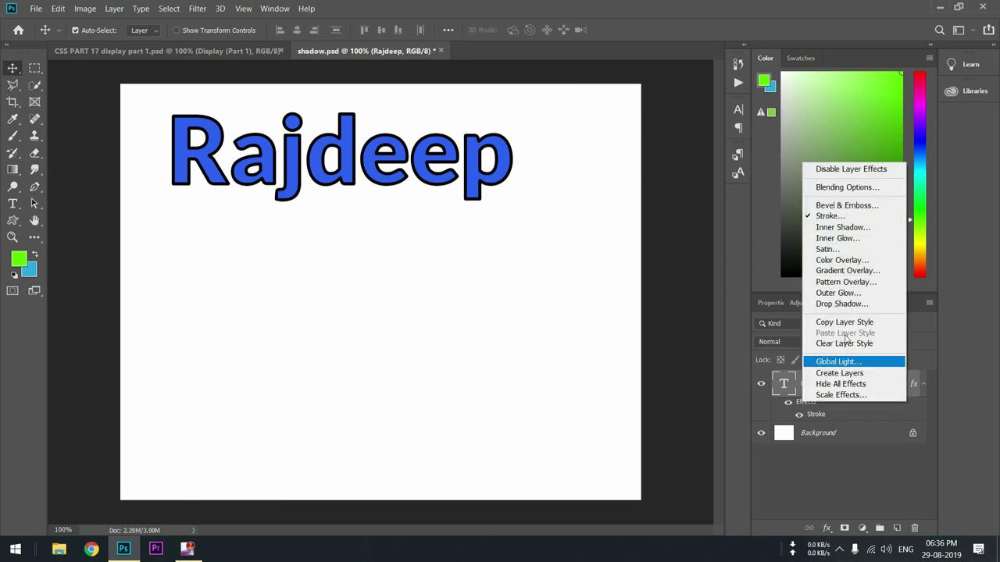
left_click(847, 344)
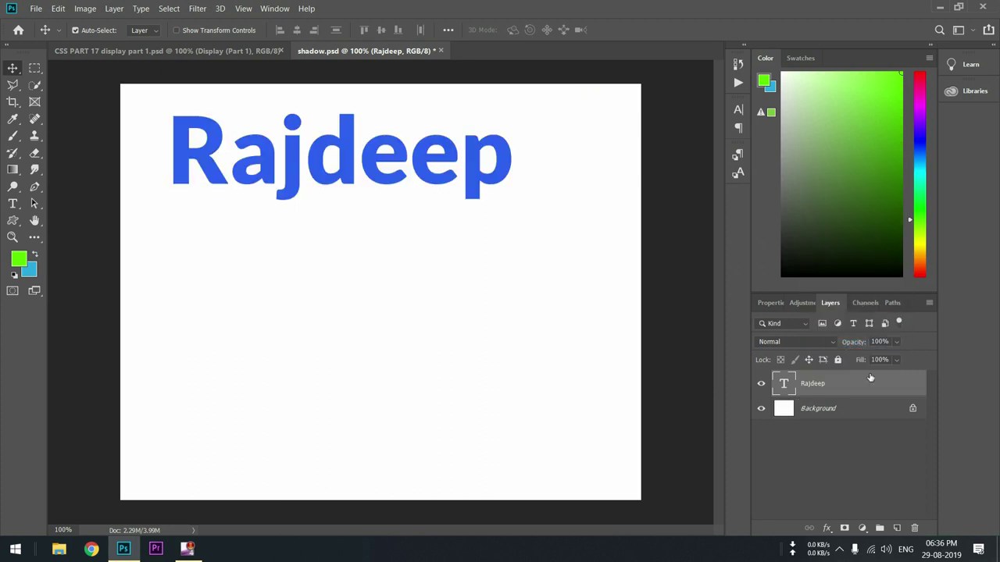
- Reopen the Rajdeep layer style and toggle Bevel & Emboss on, then off
double_click(882, 388)
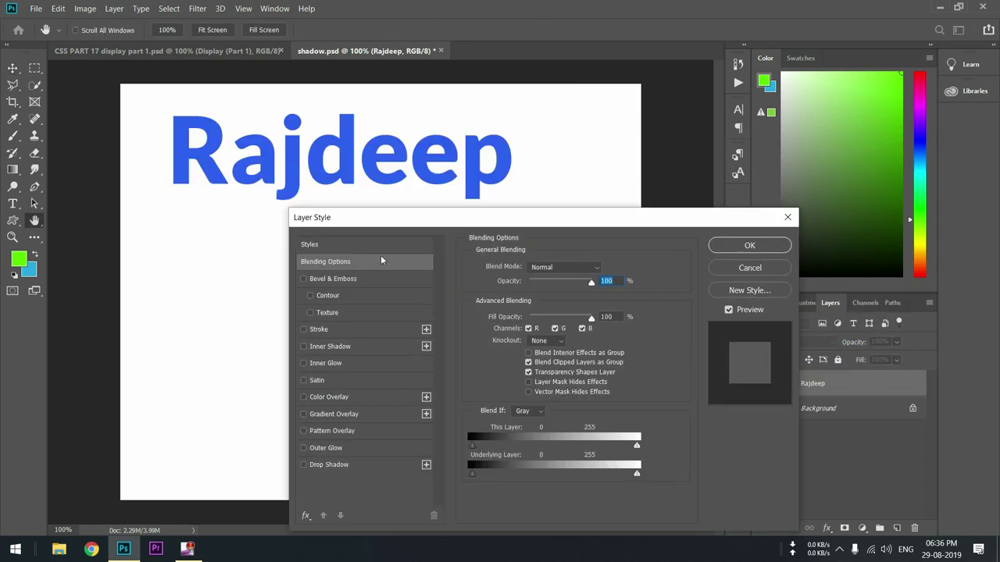
left_click(336, 278)
left_click(303, 281)
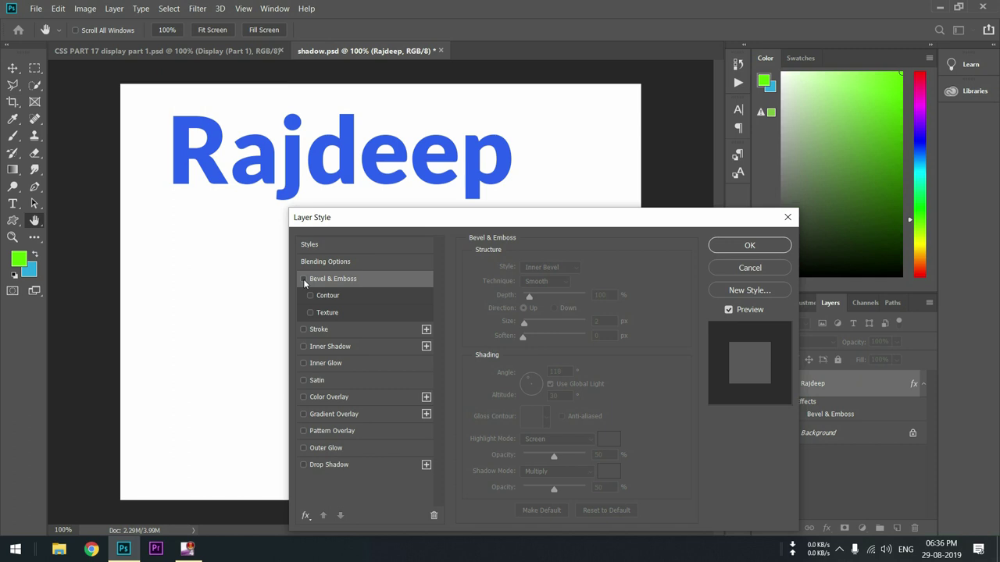
- Apply Bevel & Emboss with Inner Bevel style, Smooth technique and depth about 823%
left_click(303, 279)
mouse_move(406, 221)
left_mouse_down()
mouse_move(312, 222)
mouse_move(293, 209)
mouse_move(304, 220)
left_mouse_up()
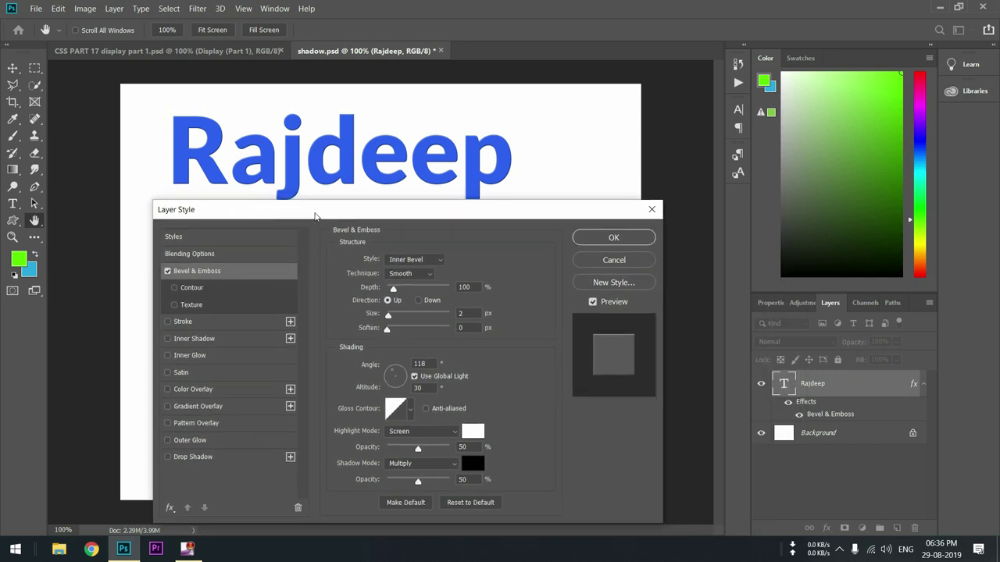
left_click(399, 266)
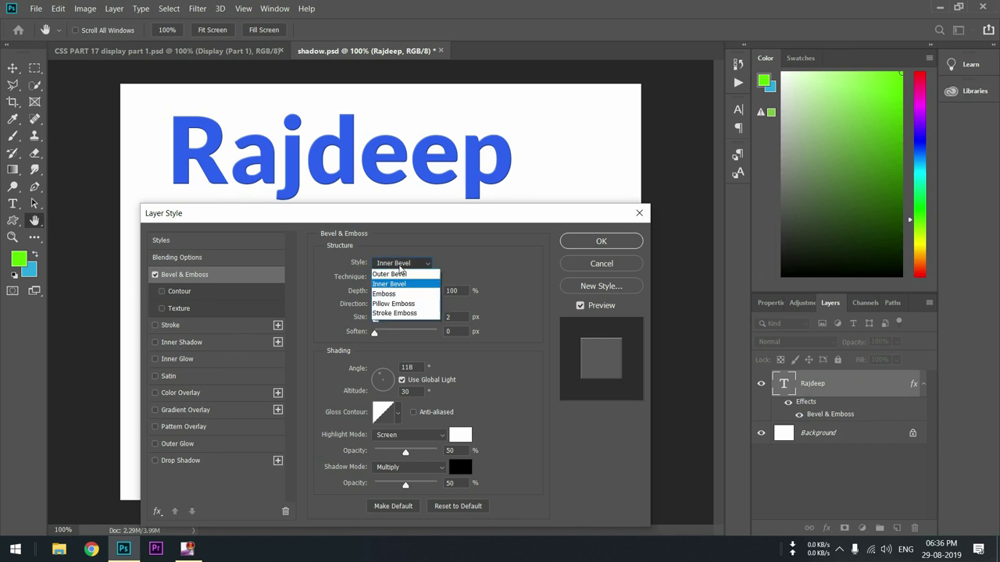
left_click(405, 265)
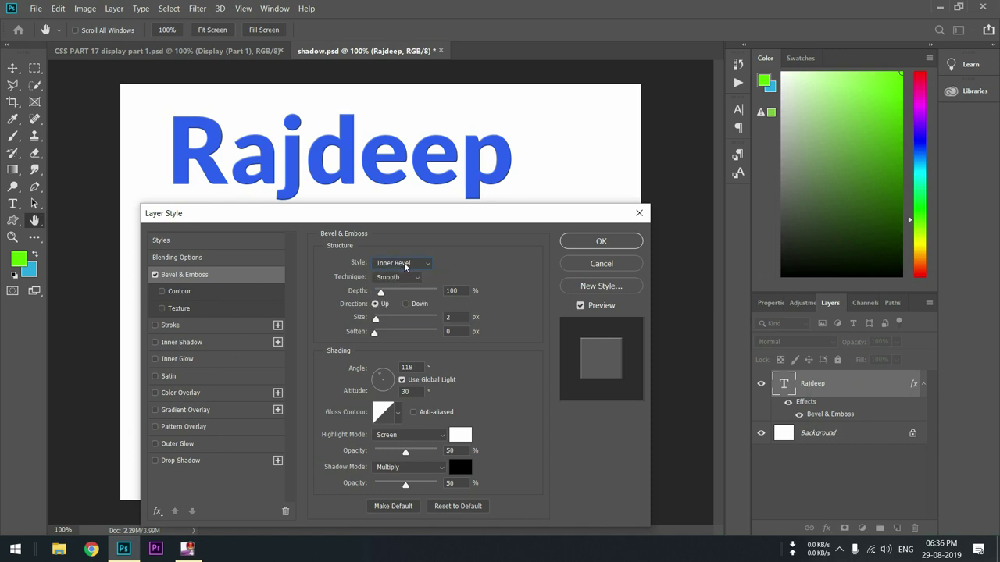
left_click(401, 280)
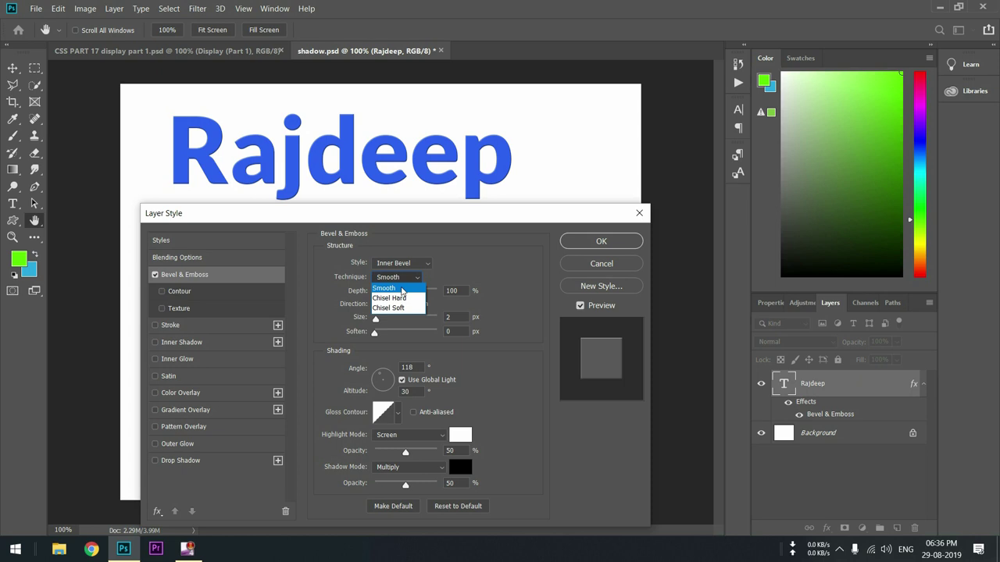
left_click(403, 280)
left_click_drag(381, 292, 409, 293)
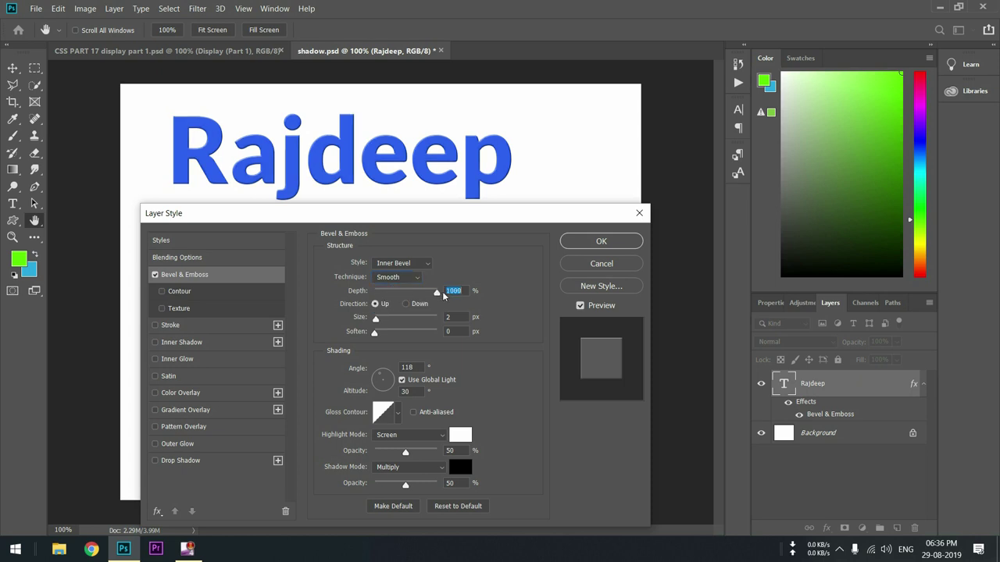
left_click_drag(444, 294, 425, 300)
left_click(609, 247)
- Zoom the canvas to 200% and reopen the Rajdeep layer's Bevel & Emboss settings
key("v")
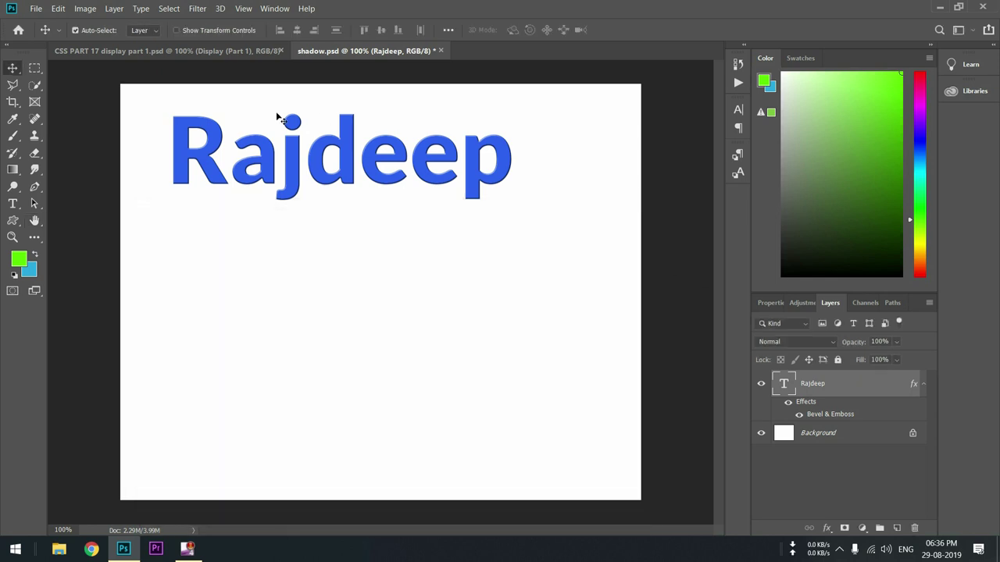
key("ctrl+plus")
scroll(275, 117, "up", 2)
scroll(328, 205, "up", 3)
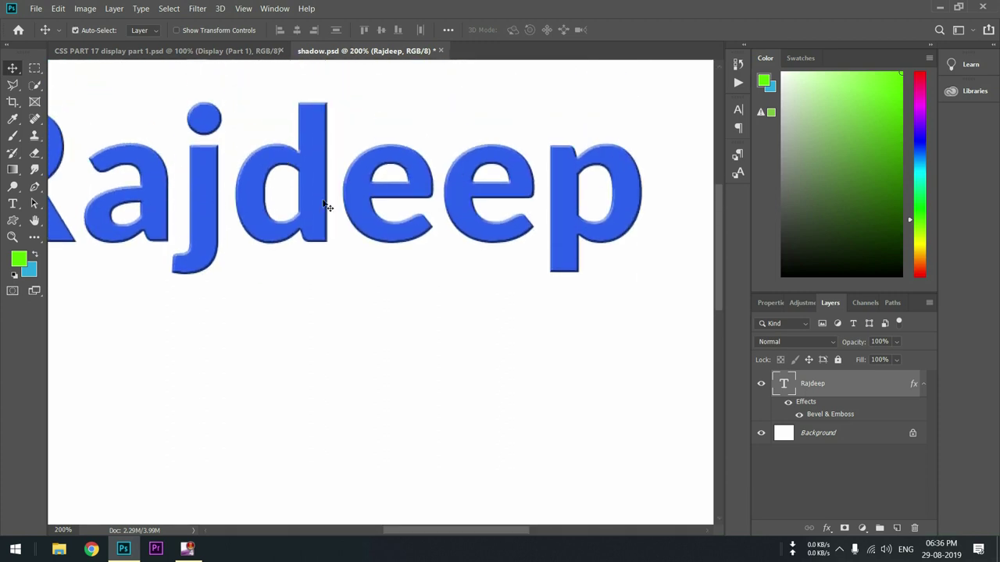
mouse_move(496, 531)
left_mouse_down()
mouse_move(422, 530)
mouse_move(449, 531)
left_mouse_up()
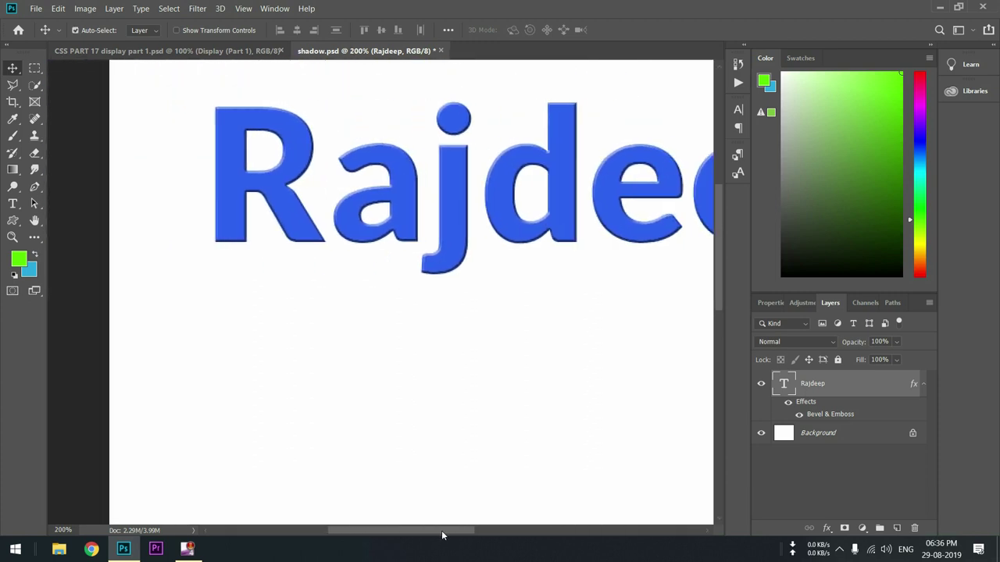
double_click(881, 391)
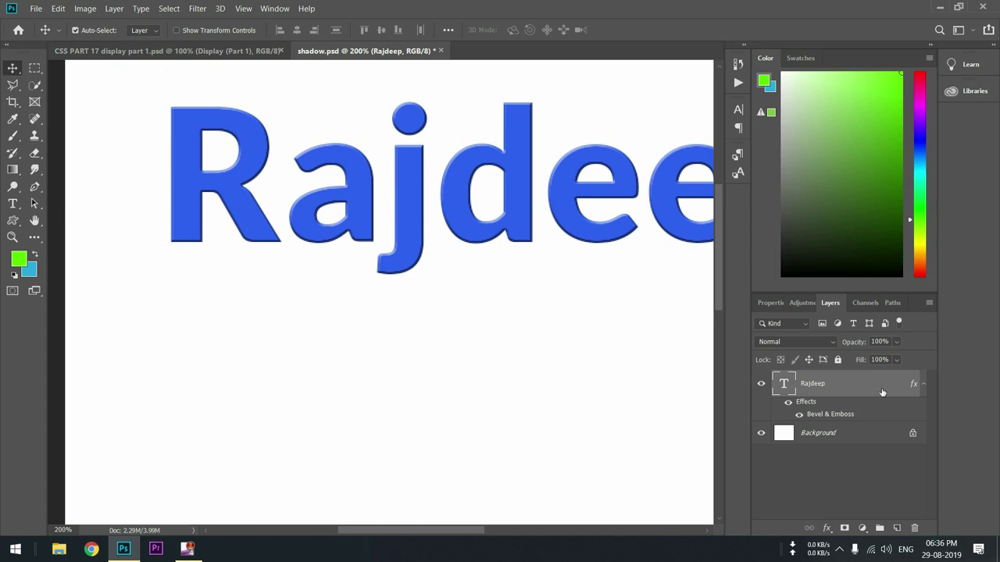
left_click_drag(372, 208, 352, 278)
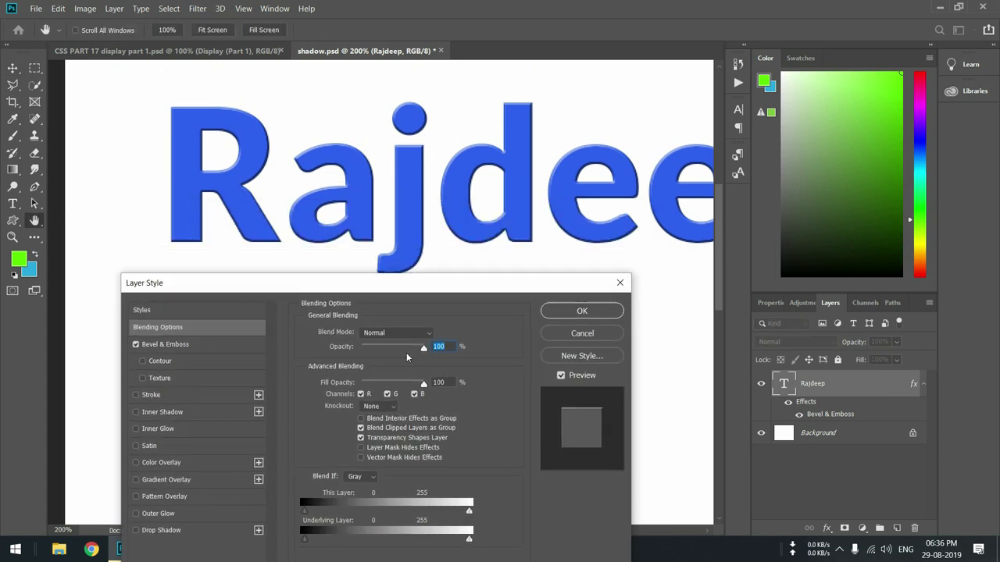
left_click(172, 345)
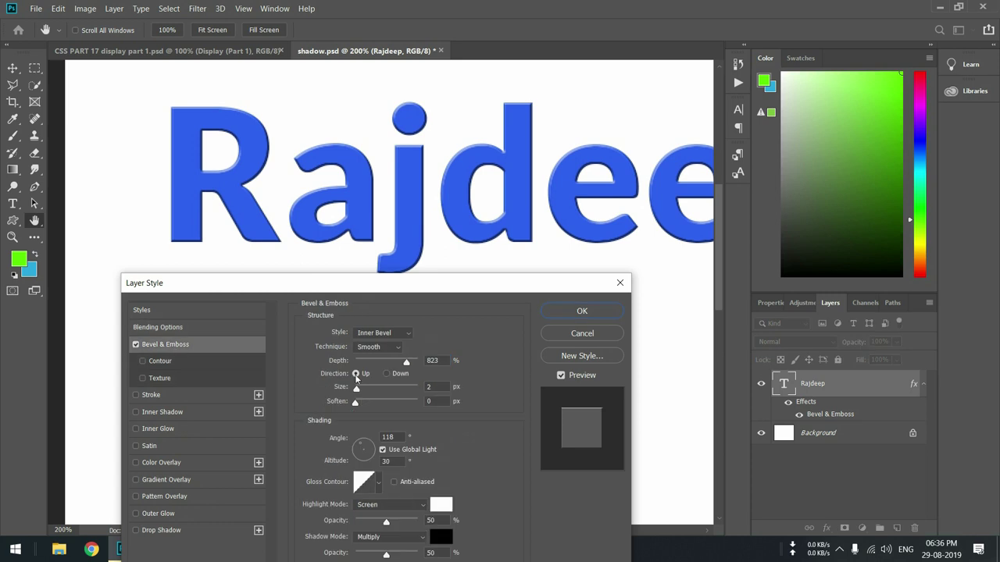
- Set bevel depth to 1000% and compare Down versus Up direction, ending on Up
mouse_move(356, 363)
left_mouse_down()
mouse_move(321, 367)
mouse_move(474, 362)
left_mouse_up()
left_click(384, 374)
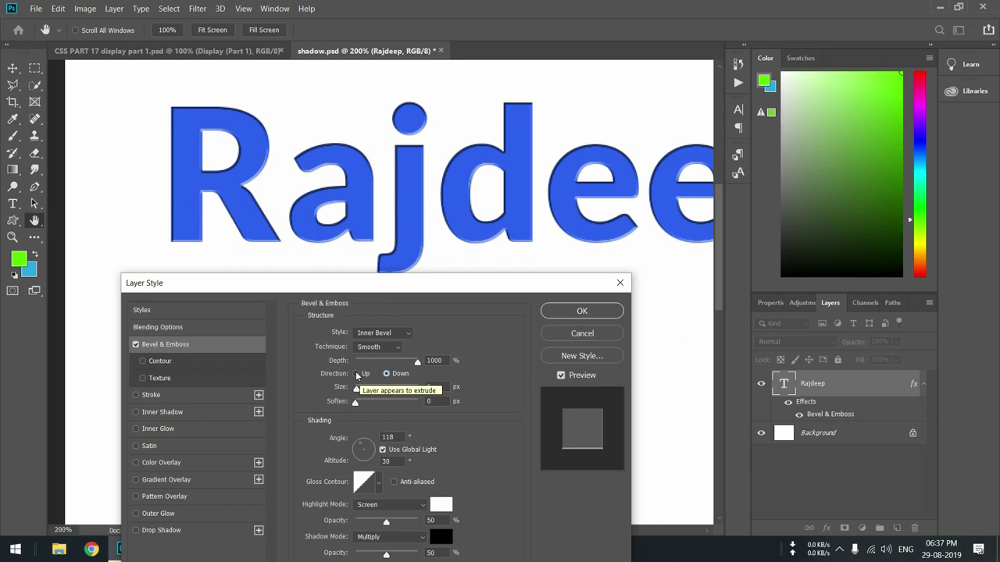
left_click(356, 374)
left_click(385, 374)
left_click(355, 373)
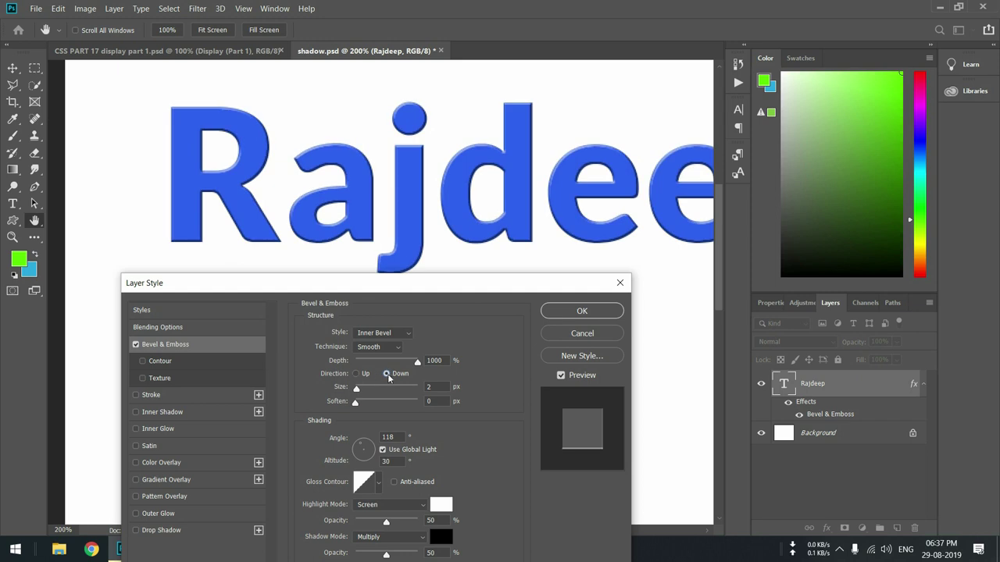
left_click(387, 334)
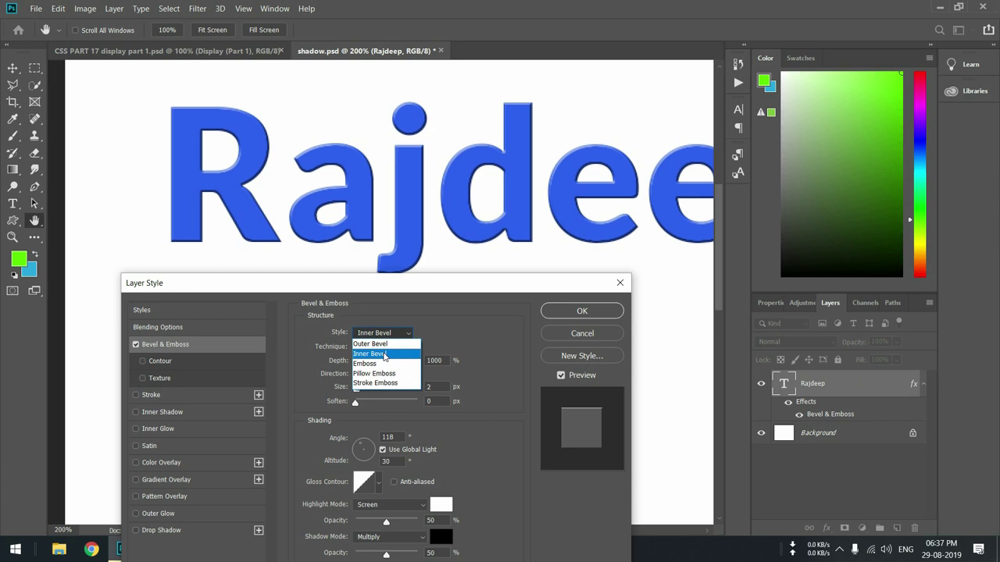
- Cycle the bevel through Outer Bevel, Emboss, Pillow Emboss and Stroke Emboss, ending on Inner Bevel
left_click(383, 344)
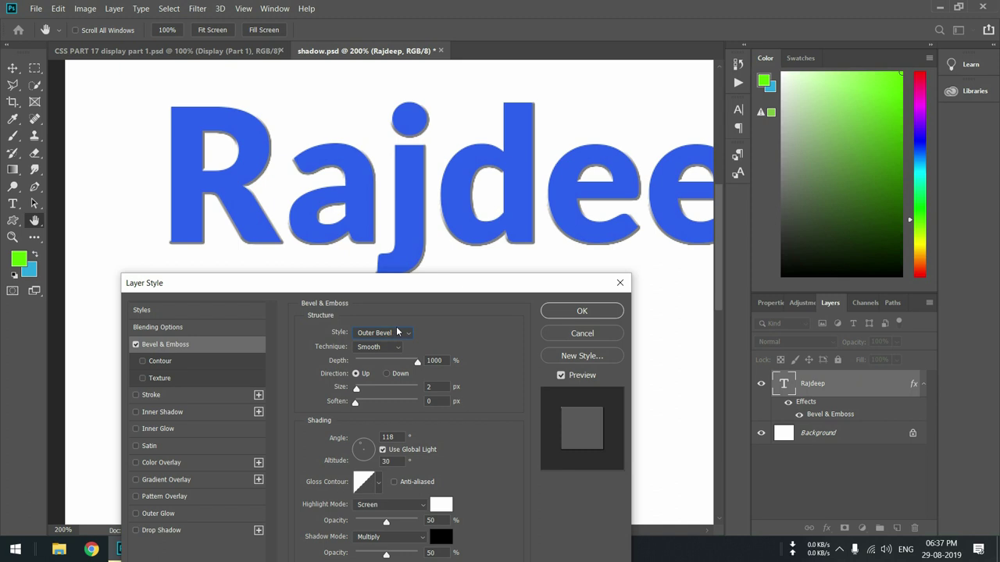
left_click(398, 333)
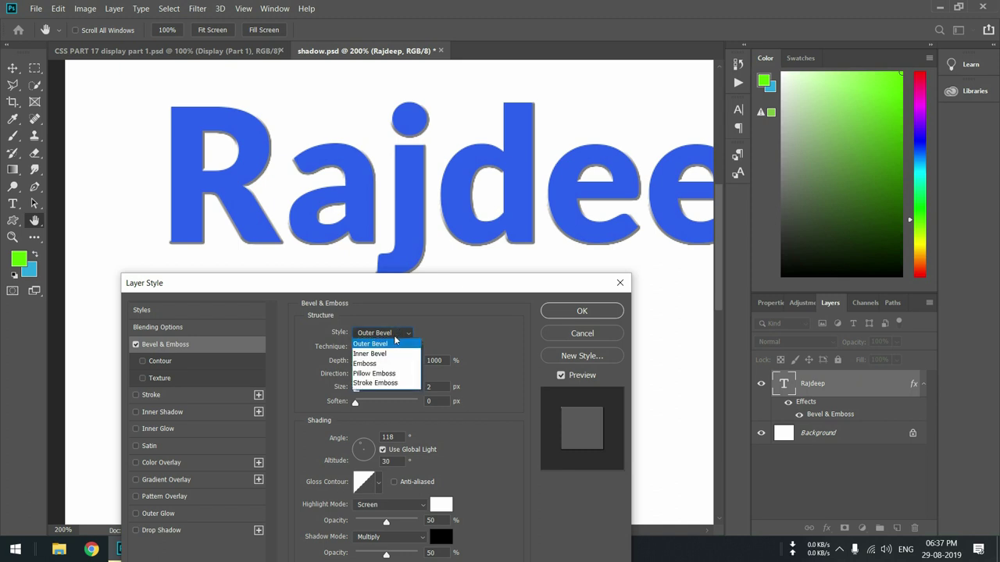
left_click(391, 355)
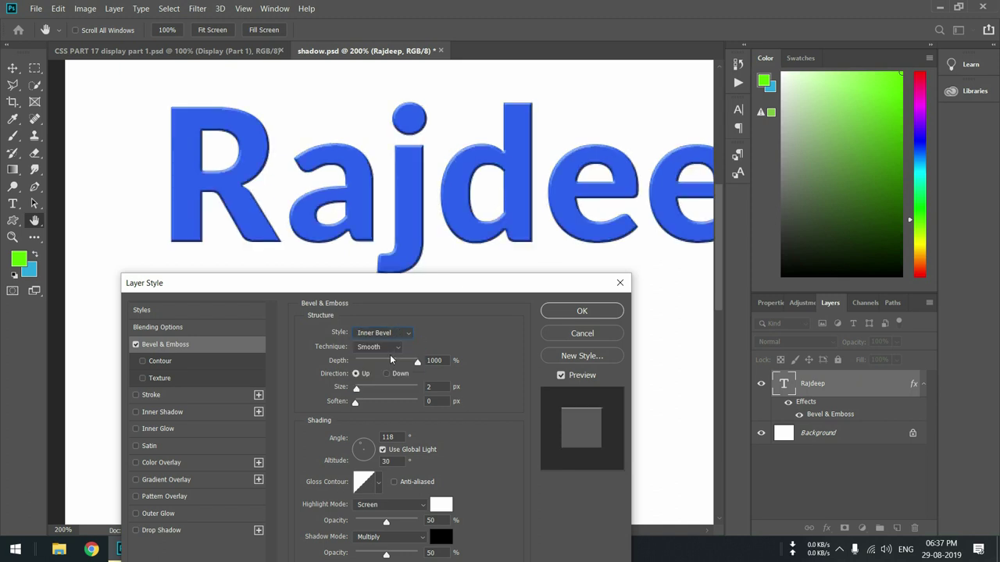
left_click(395, 334)
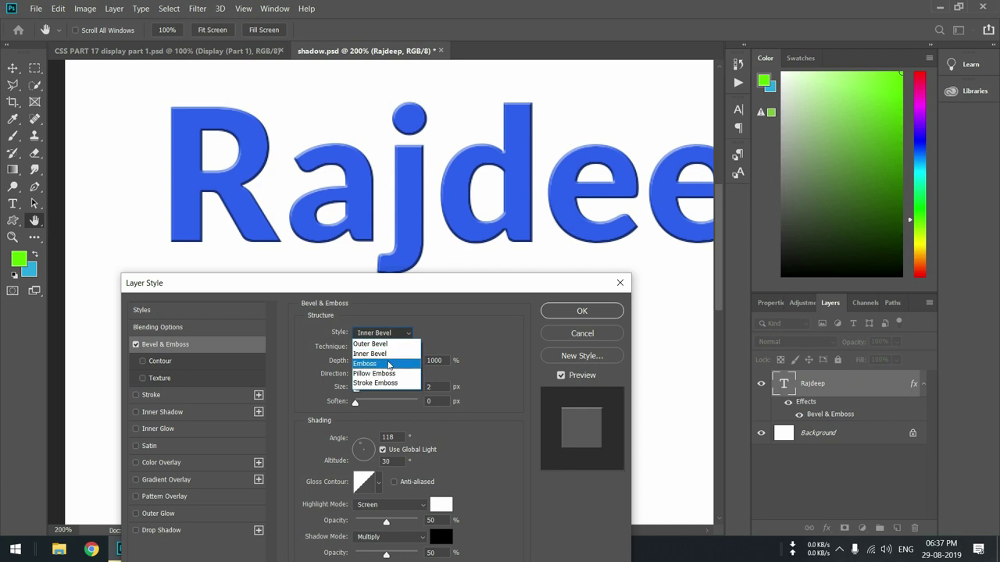
left_click(388, 365)
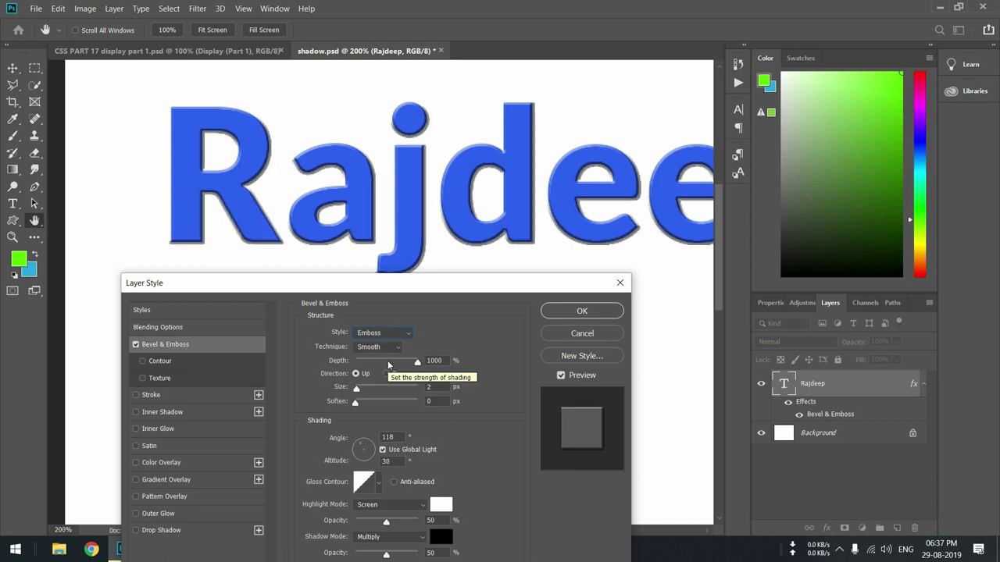
left_click(394, 336)
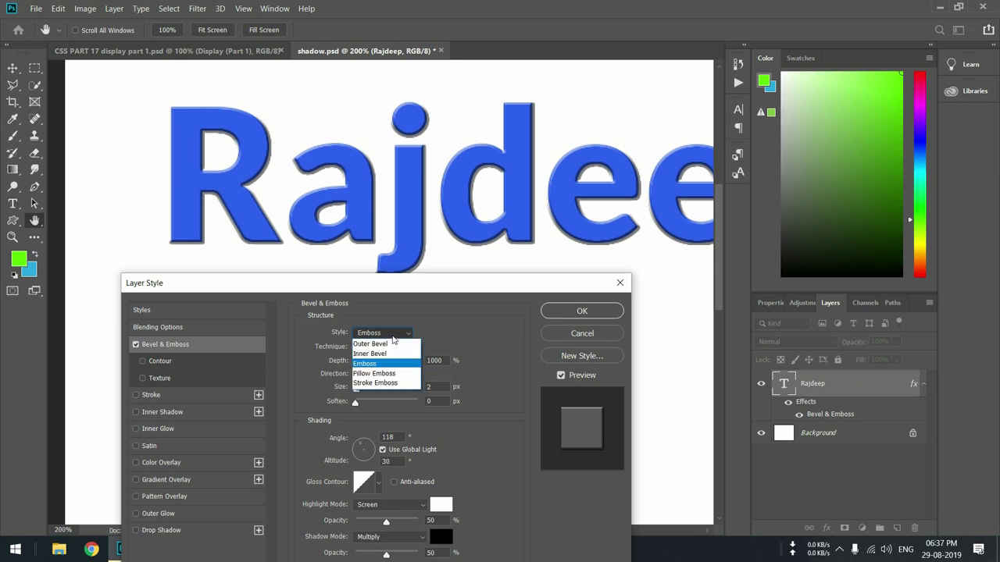
left_click(389, 374)
left_click(393, 336)
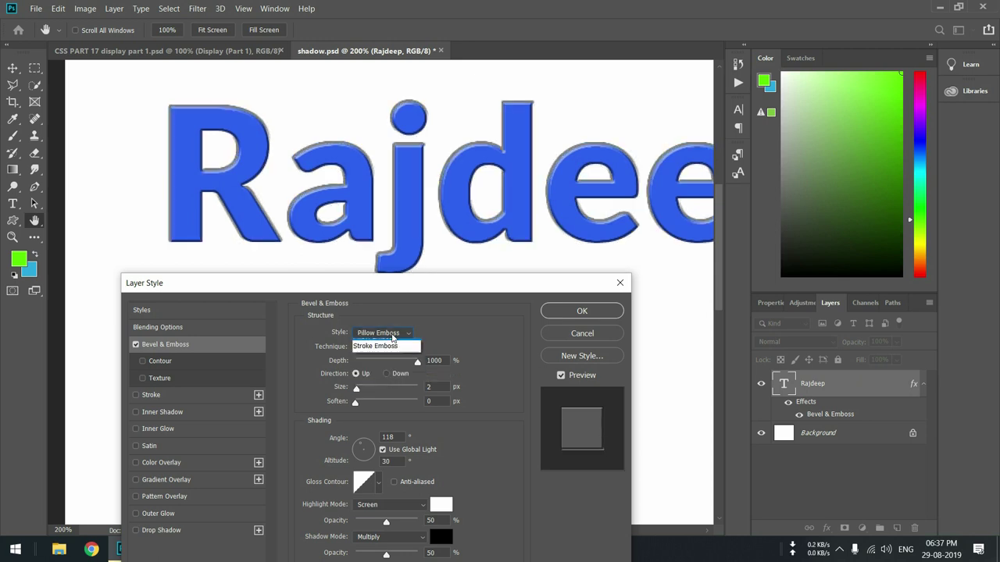
left_click(393, 386)
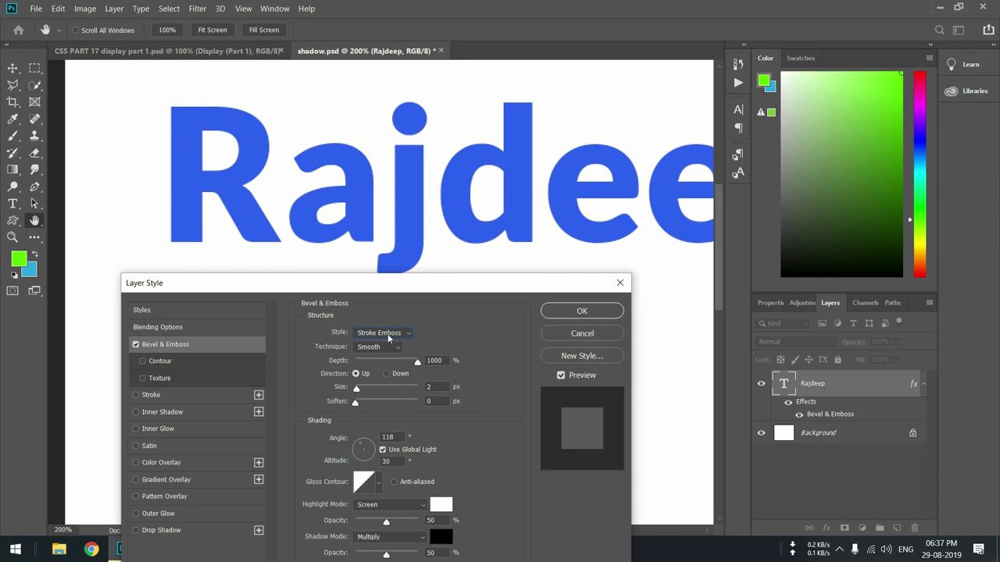
left_click(387, 333)
left_click(385, 349)
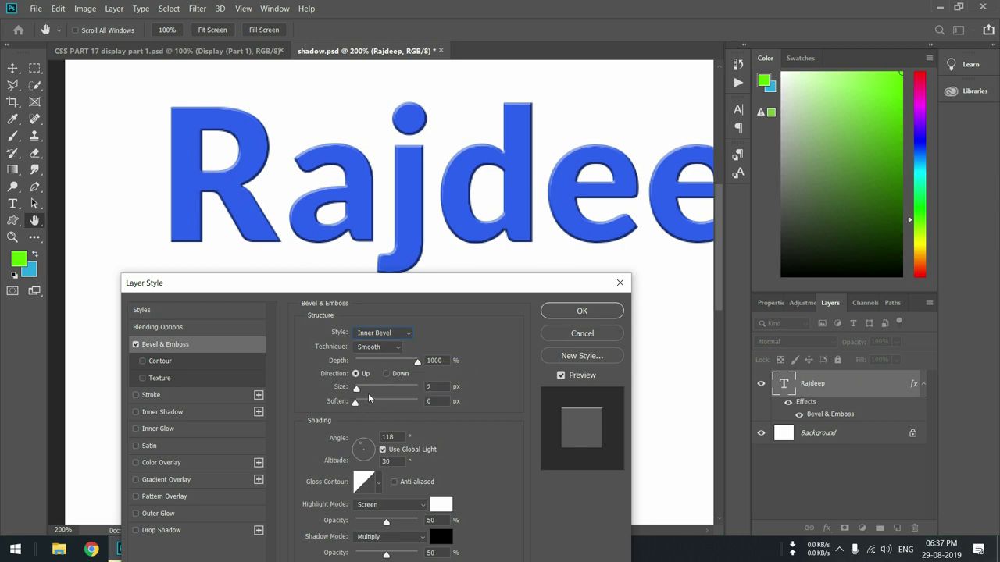
- Reduce the bevel Size from 18 to 5 px and leave Soften at 0 px after testing it
mouse_move(357, 390)
left_mouse_down()
mouse_move(410, 395)
mouse_move(362, 391)
left_mouse_up()
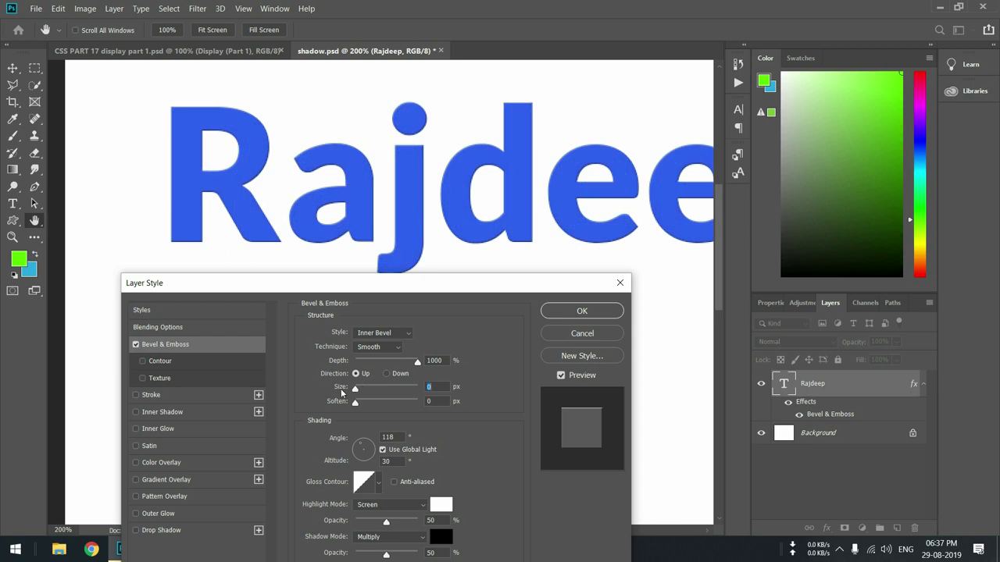
mouse_move(361, 392)
left_mouse_down()
mouse_move(378, 393)
mouse_move(360, 397)
left_mouse_up()
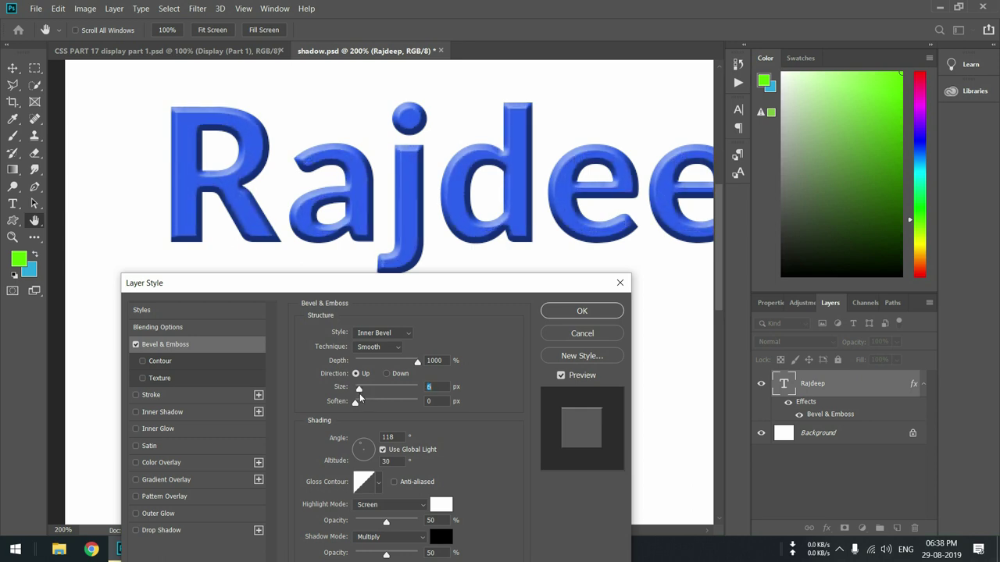
left_click_drag(359, 393, 359, 393)
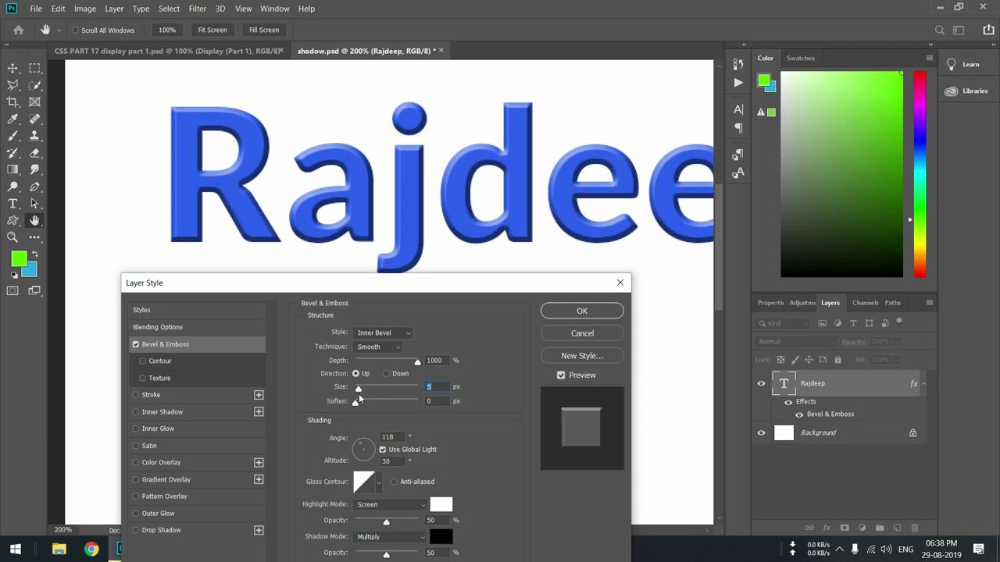
mouse_move(357, 401)
left_mouse_down()
mouse_move(423, 400)
mouse_move(361, 403)
left_mouse_up()
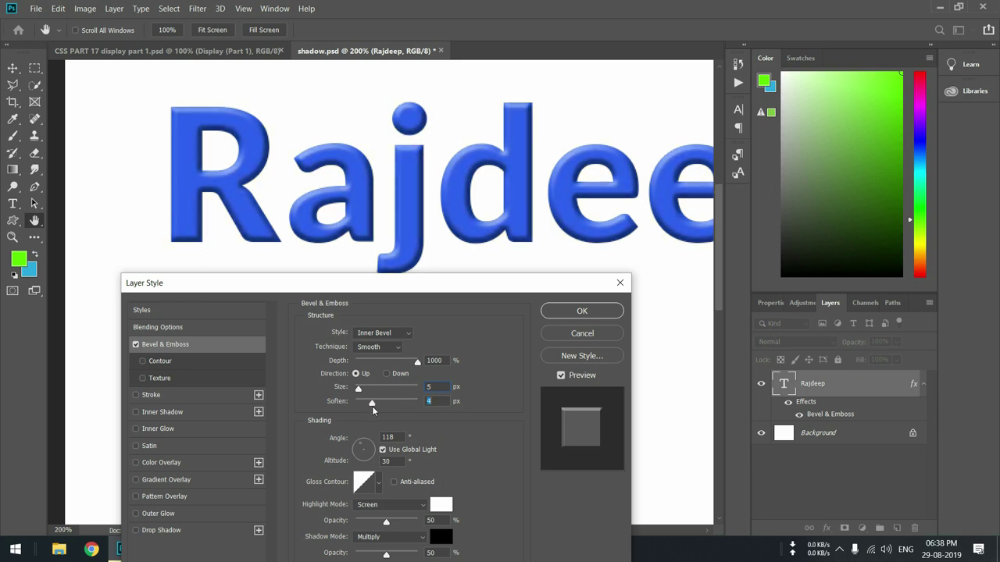
left_click_drag(355, 408, 351, 408)
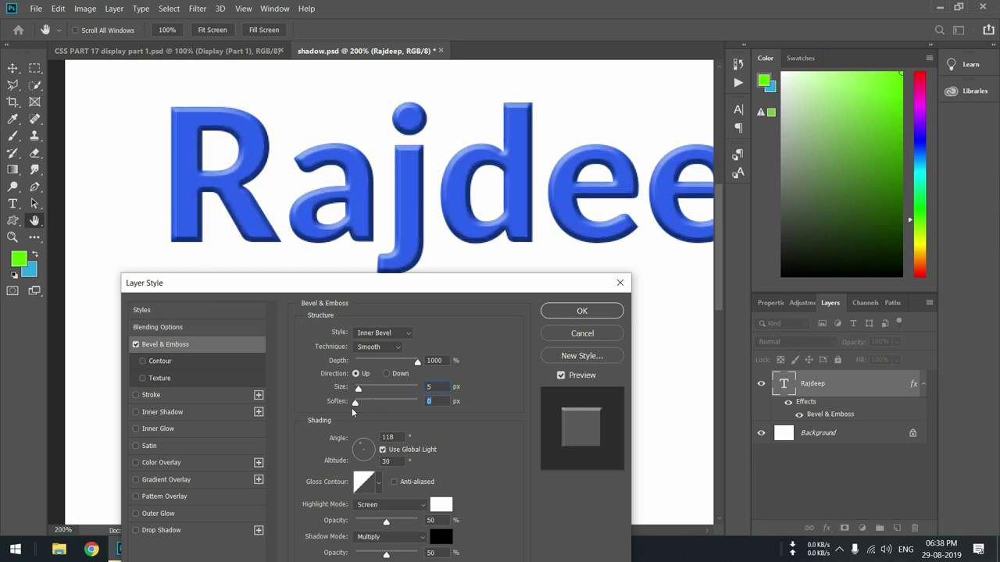
- Try the Chisel Hard bevel technique, then switch it to Chisel Soft
left_click(376, 348)
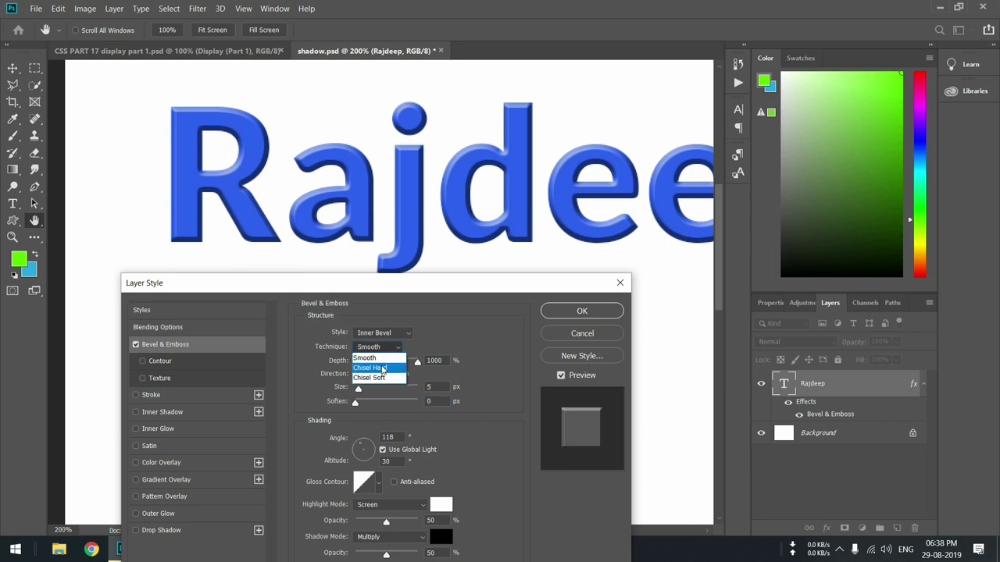
left_click(382, 368)
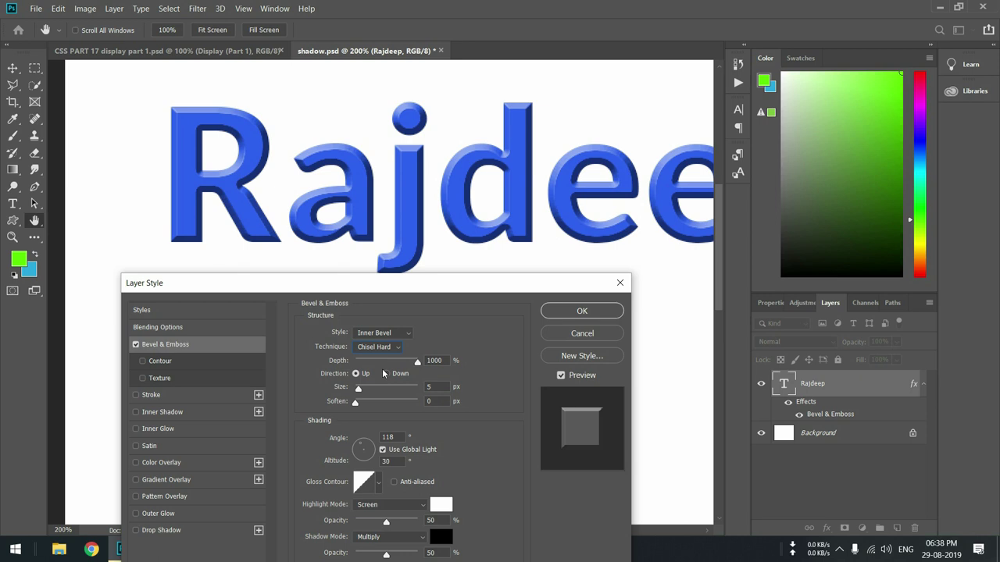
left_click(385, 350)
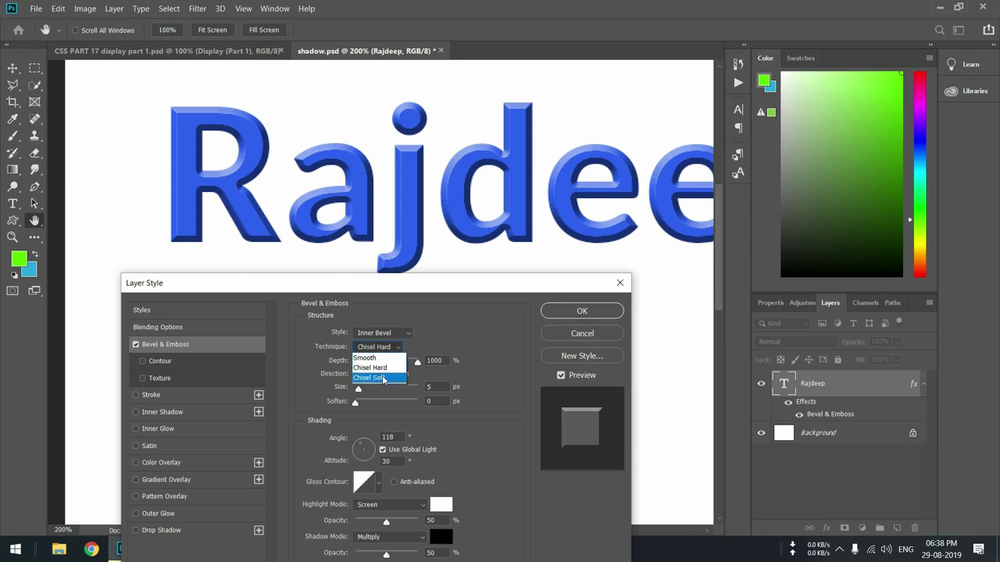
left_click(383, 379)
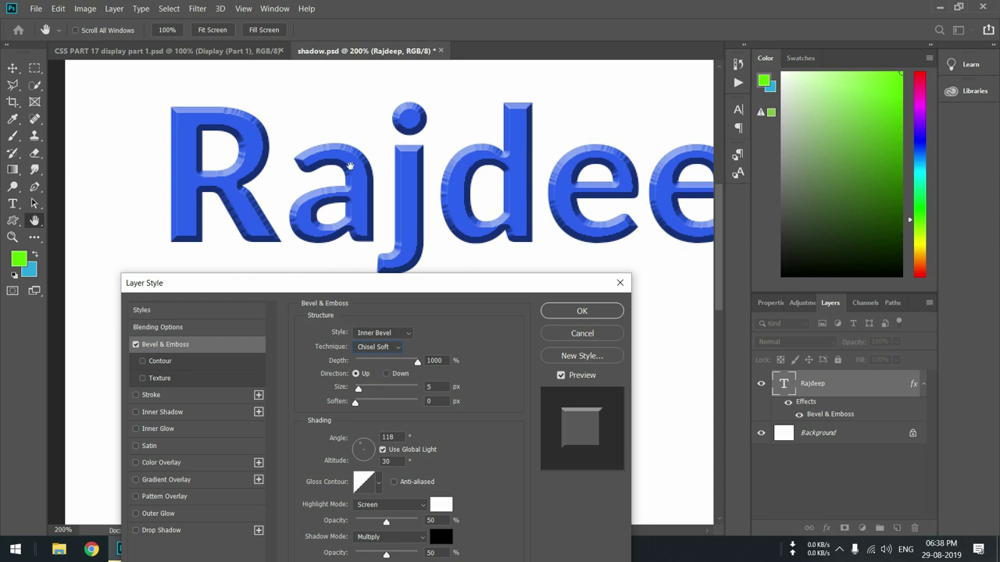
left_click(390, 350)
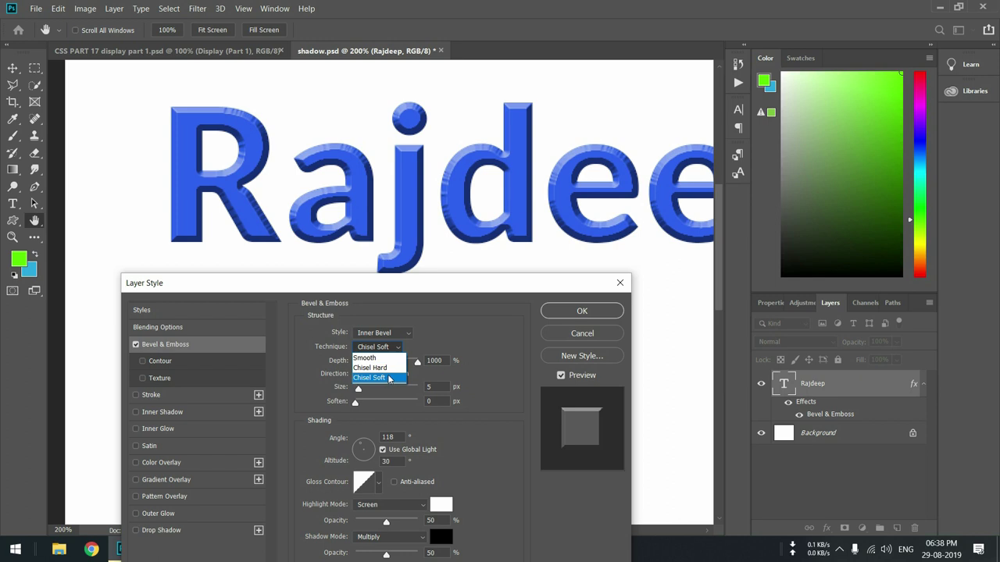
- Return the bevel technique to Smooth and set the shading to 118° angle, 0° altitude
left_click(384, 359)
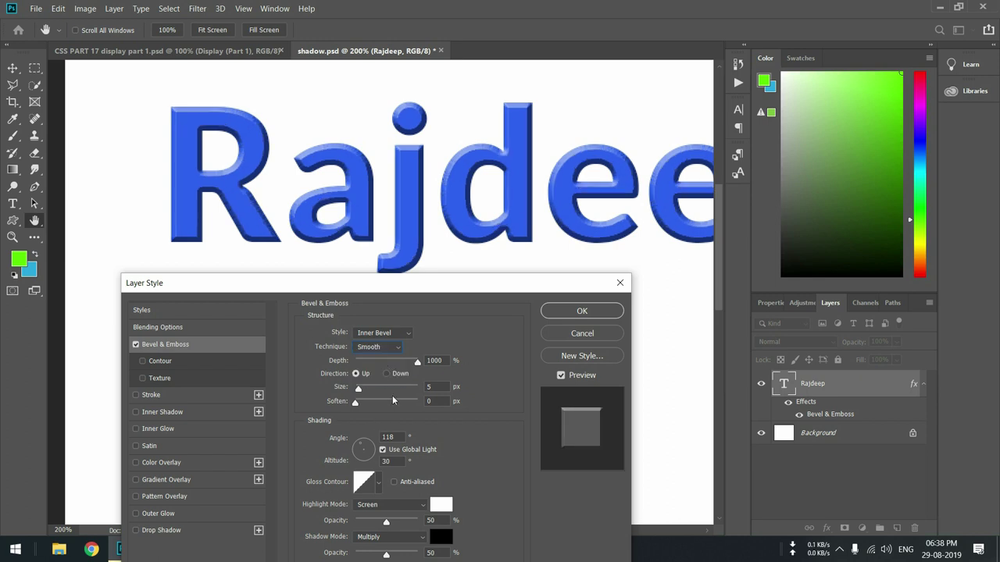
left_click_drag(391, 293, 392, 285)
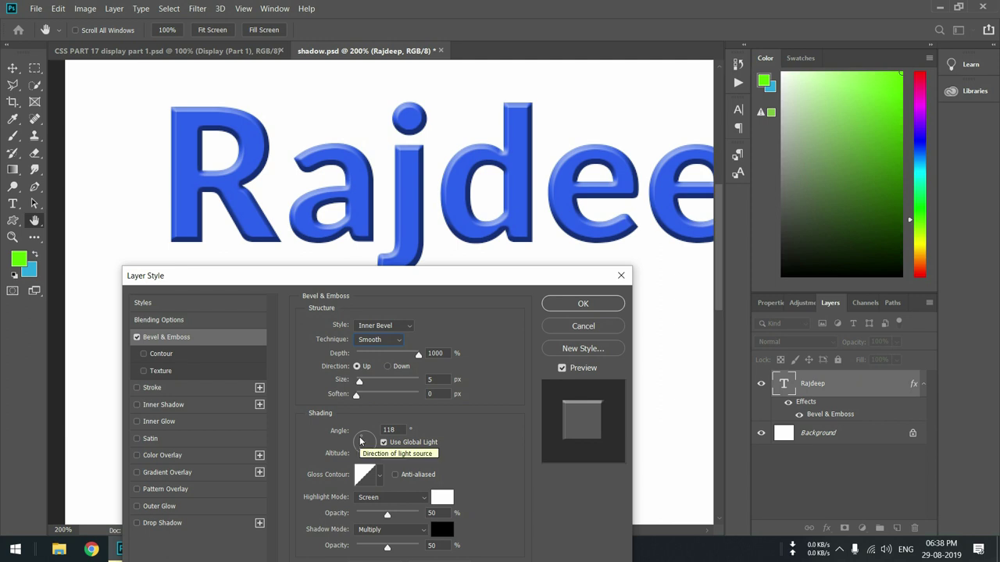
mouse_move(360, 442)
left_mouse_down()
mouse_move(351, 453)
mouse_move(376, 445)
mouse_move(373, 429)
left_mouse_up()
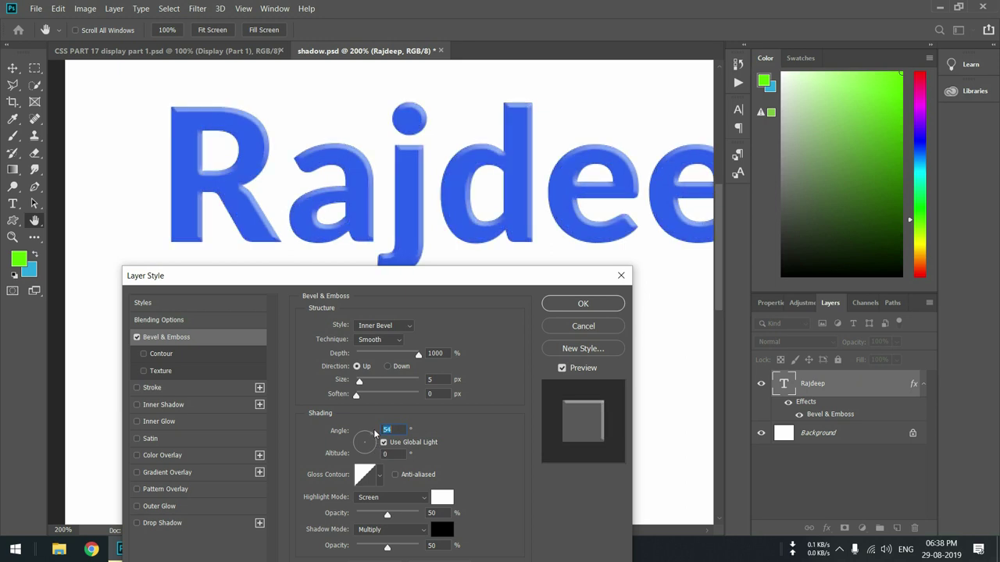
left_click_drag(364, 436, 354, 438)
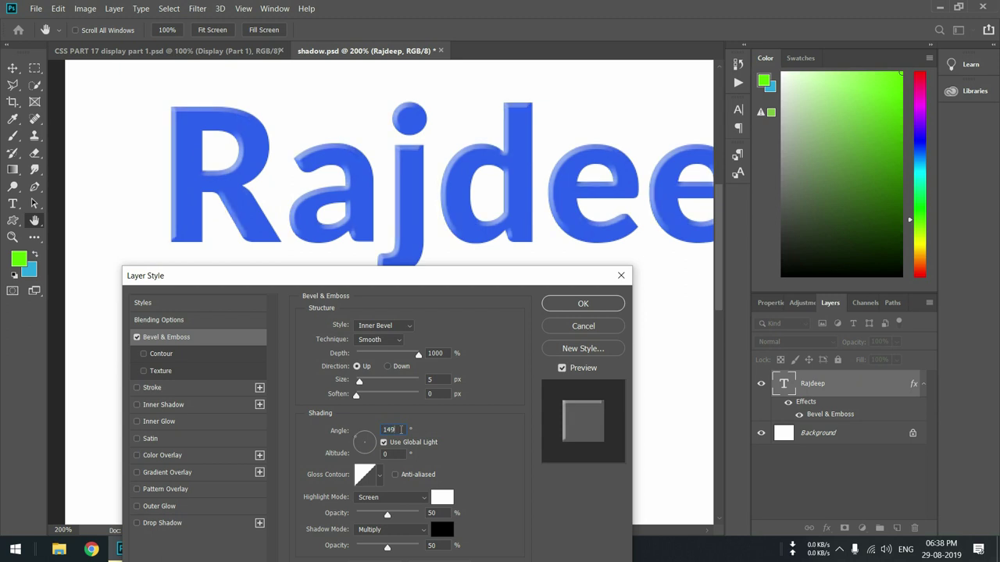
type("118")
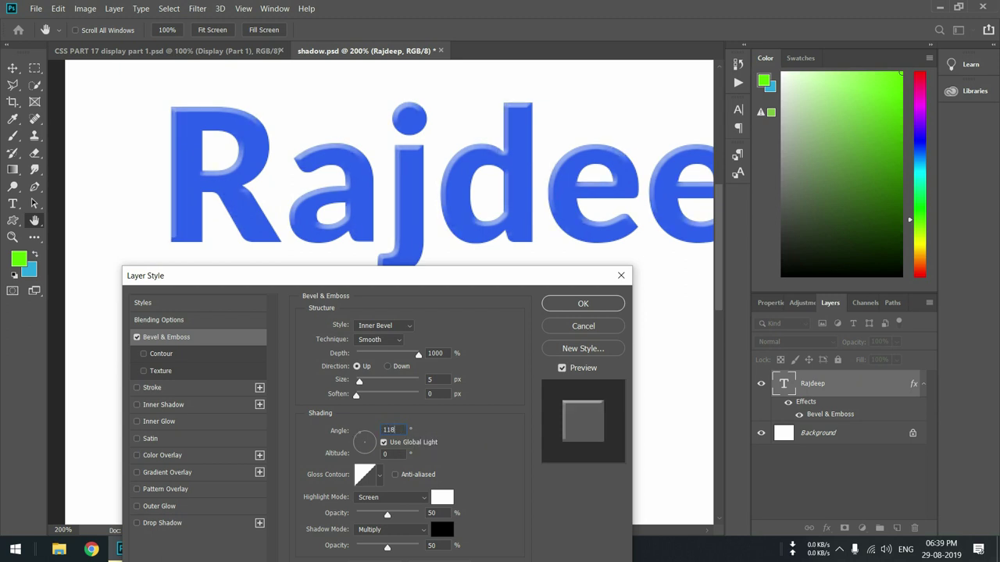
left_click(353, 452)
type("50")
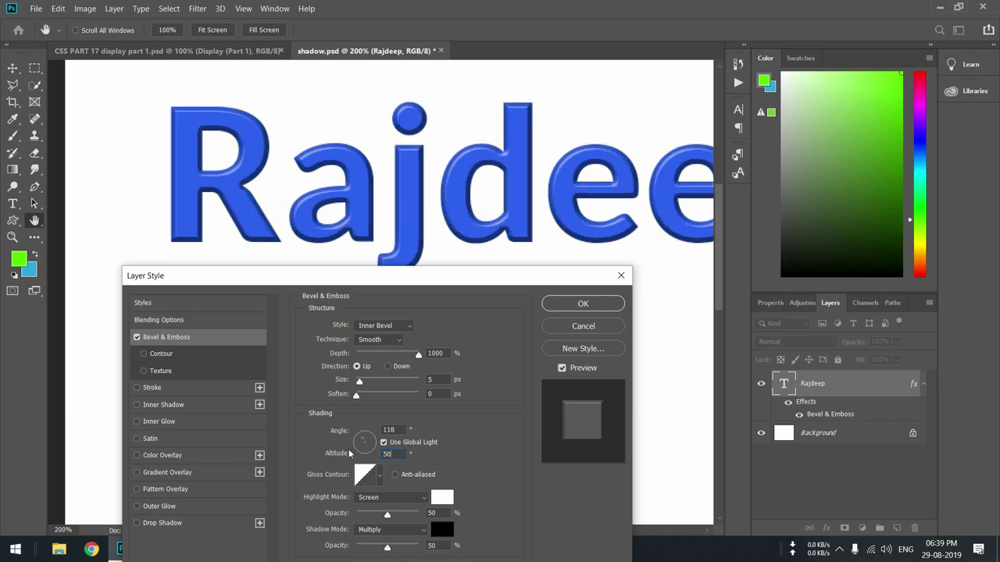
double_click(387, 454)
type("100")
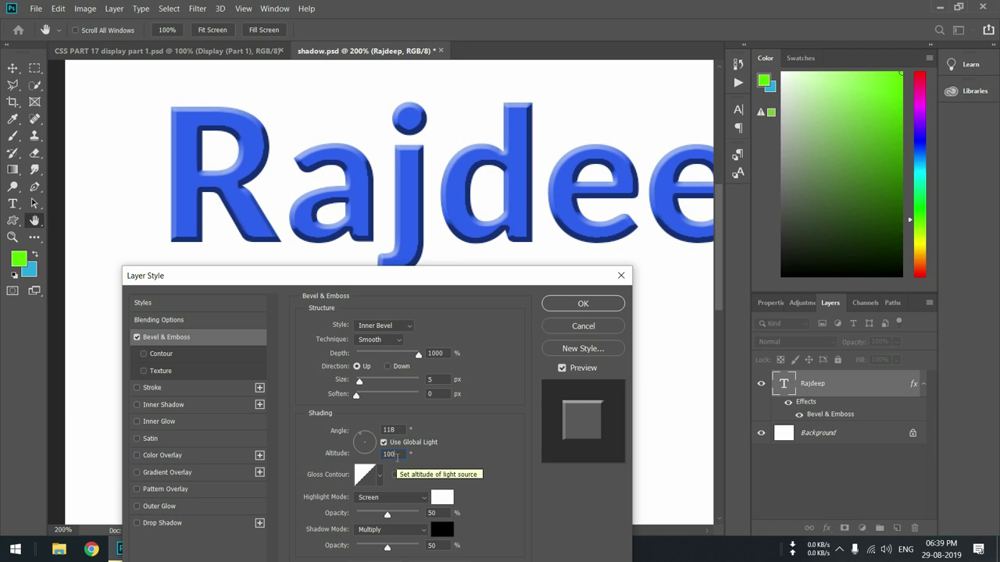
key("Tab")
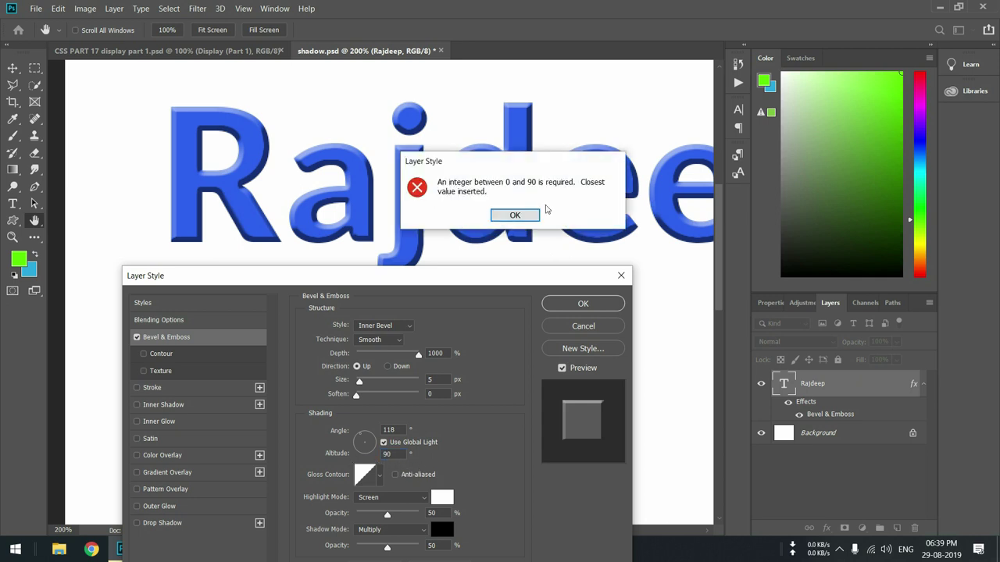
left_click(516, 215)
type("0")
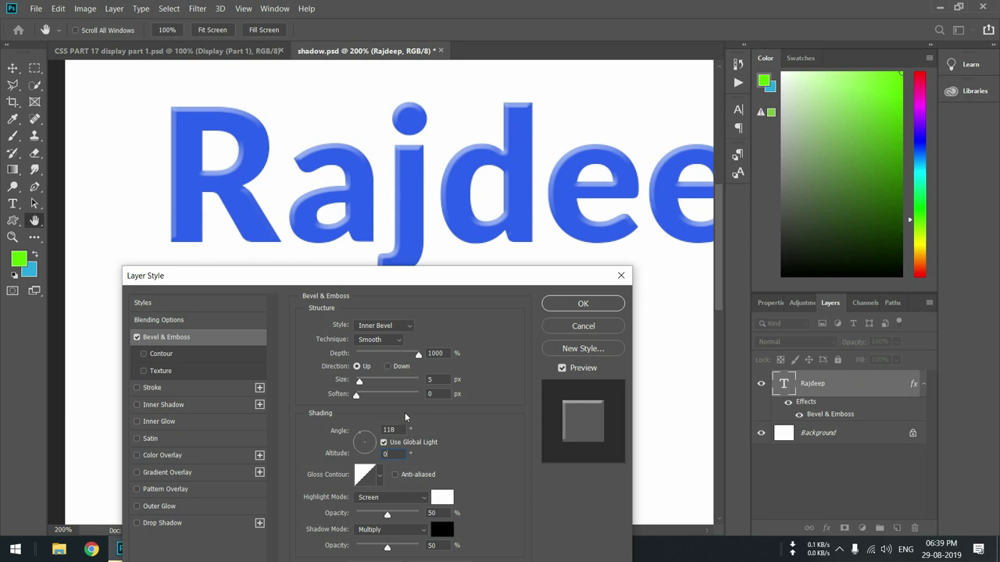
left_click_drag(360, 382, 361, 385)
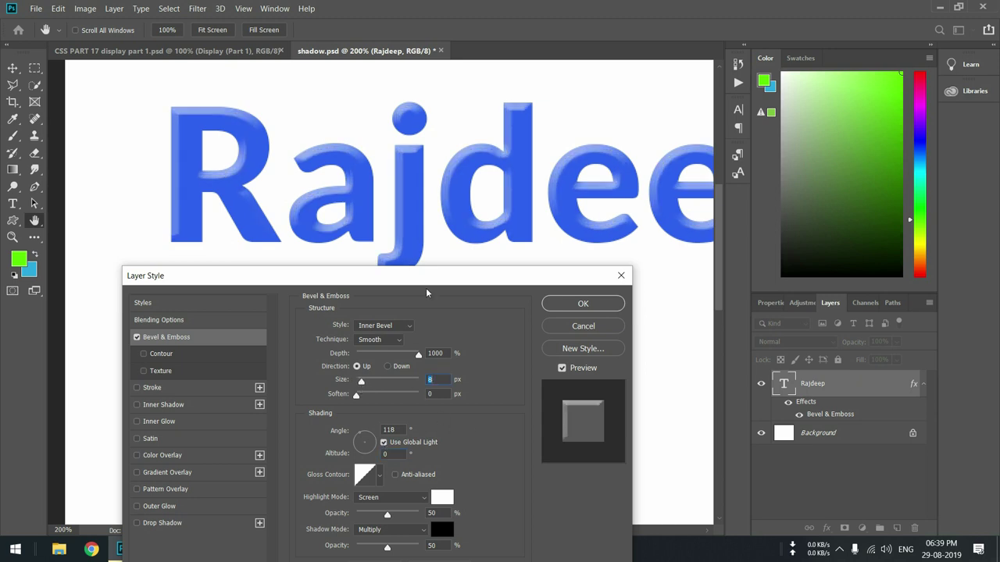
- Preview four different gloss contour presets on the bevel, then go back to Linear
left_click(380, 478)
left_click(322, 458)
left_click(342, 457)
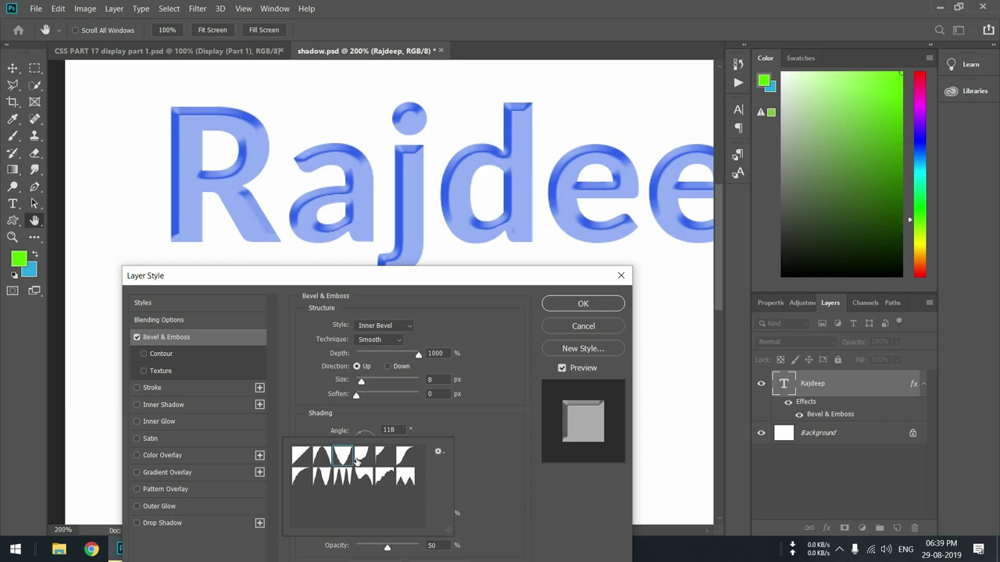
left_click(363, 458)
left_click(381, 457)
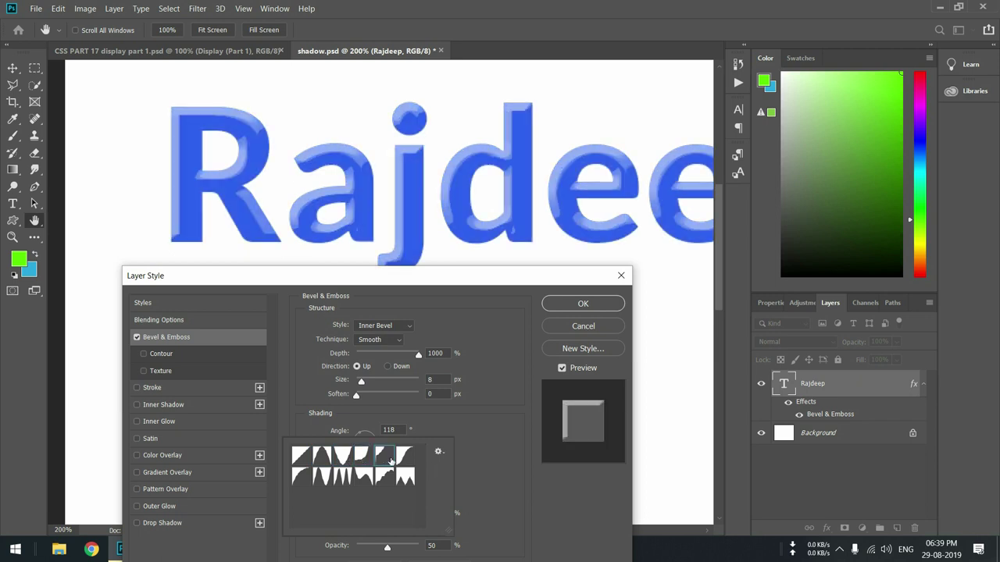
left_click(301, 457)
left_click(469, 440)
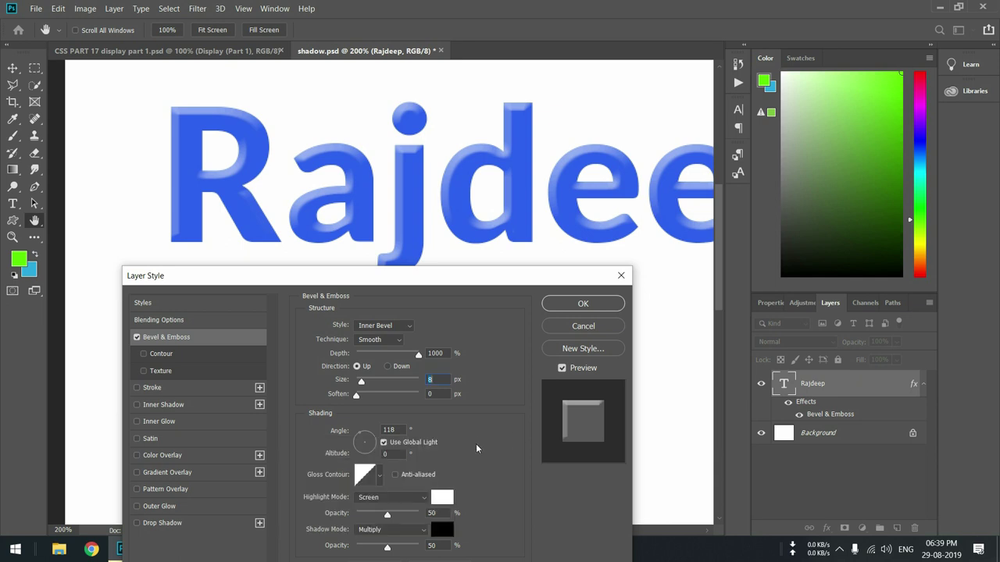
left_click_drag(454, 291, 457, 276)
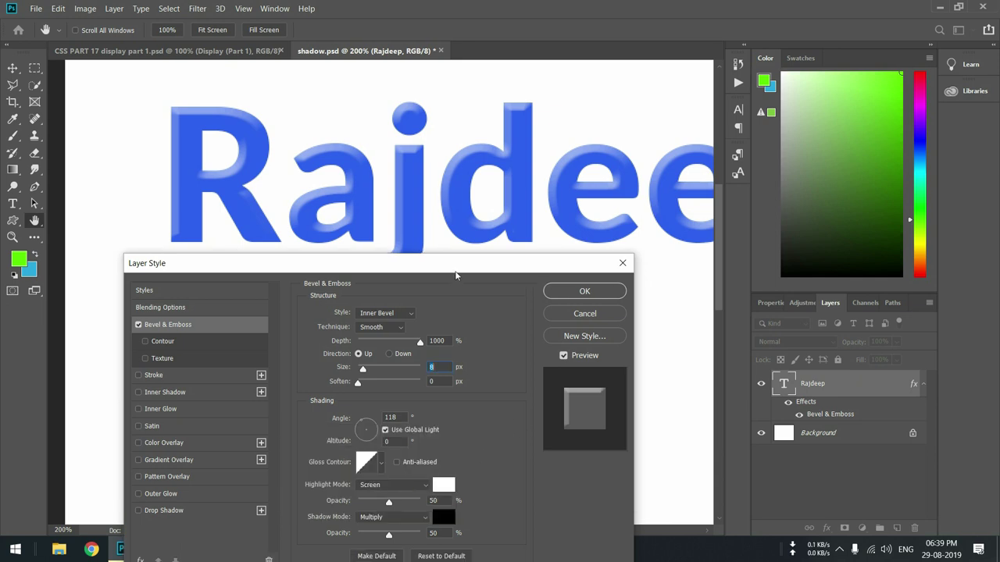
left_click(402, 486)
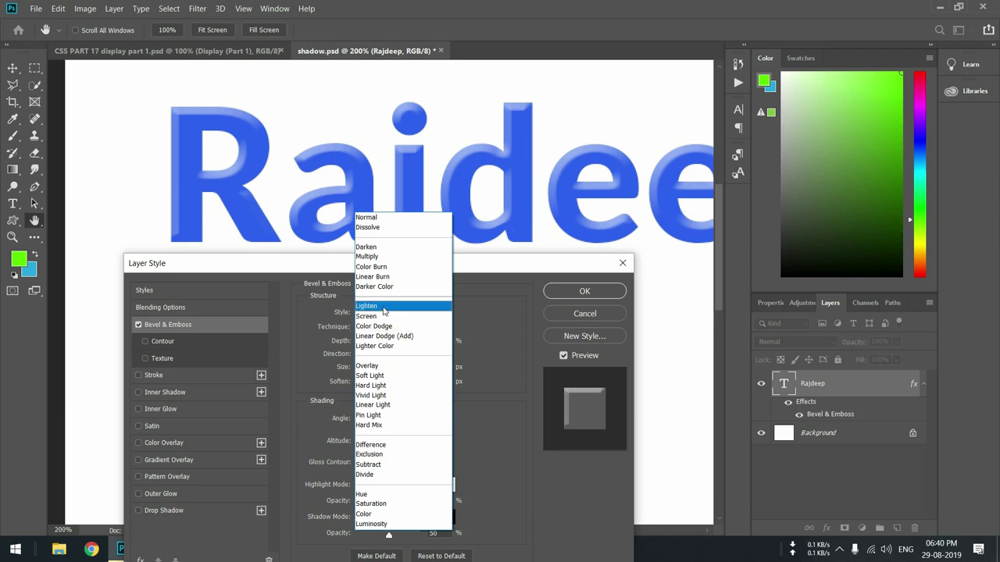
- Set highlights to Screen at 63% opacity and shadows to Multiply at 68% opacity
left_click(383, 311)
left_click(393, 484)
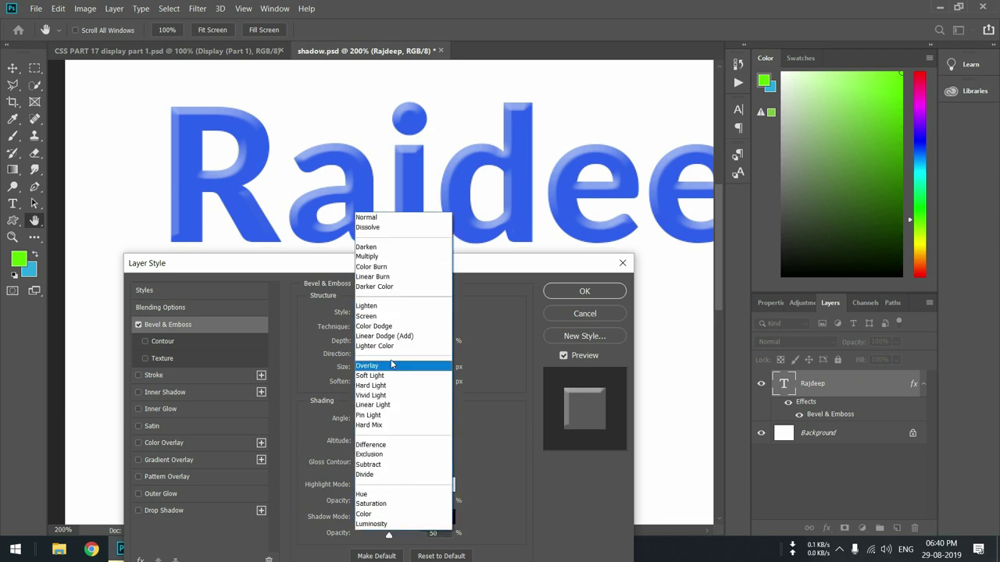
left_click(395, 316)
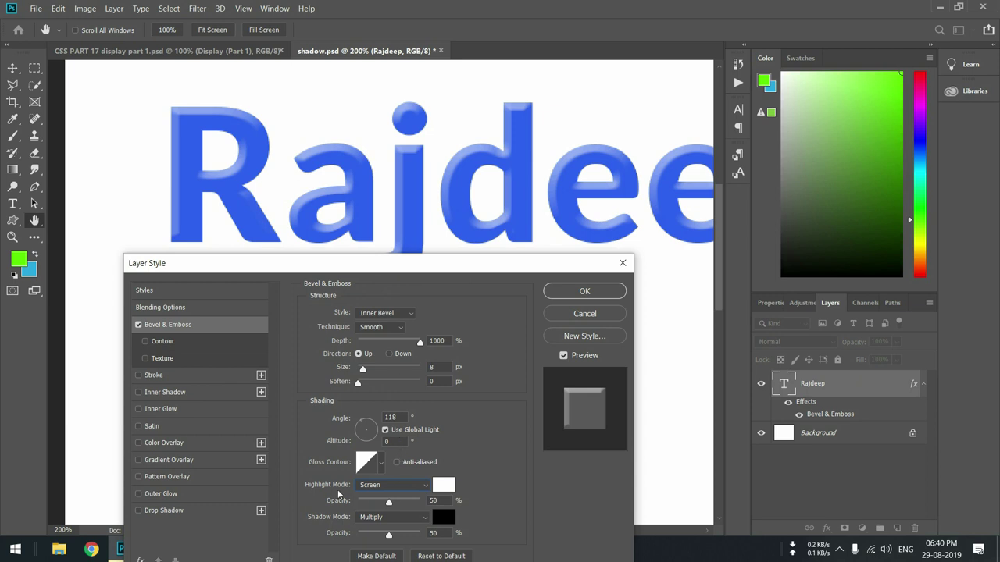
mouse_move(389, 505)
left_mouse_down()
mouse_move(419, 506)
mouse_move(399, 515)
left_mouse_up()
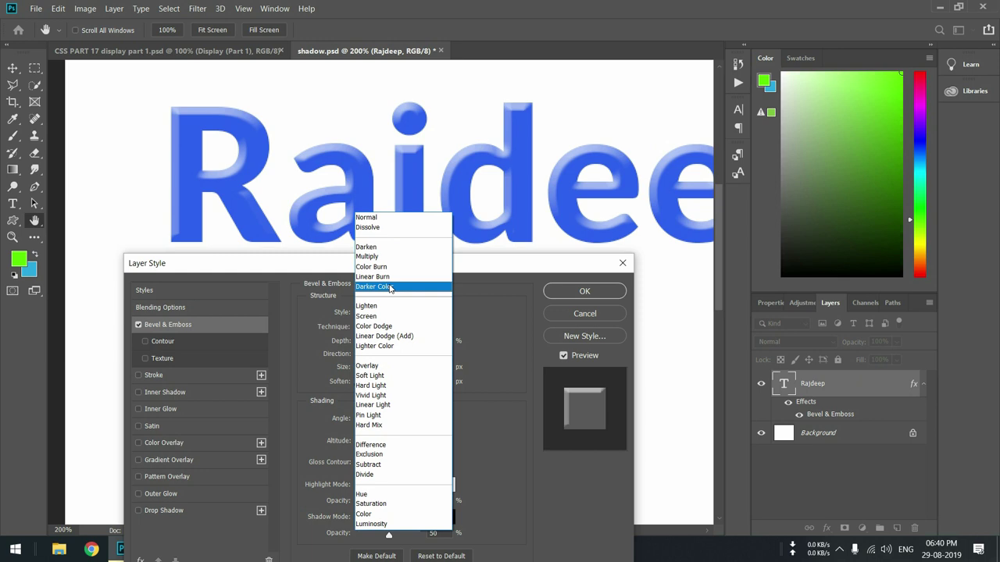
left_click(380, 257)
left_click_drag(389, 535, 400, 536)
left_click_drag(489, 264, 492, 186)
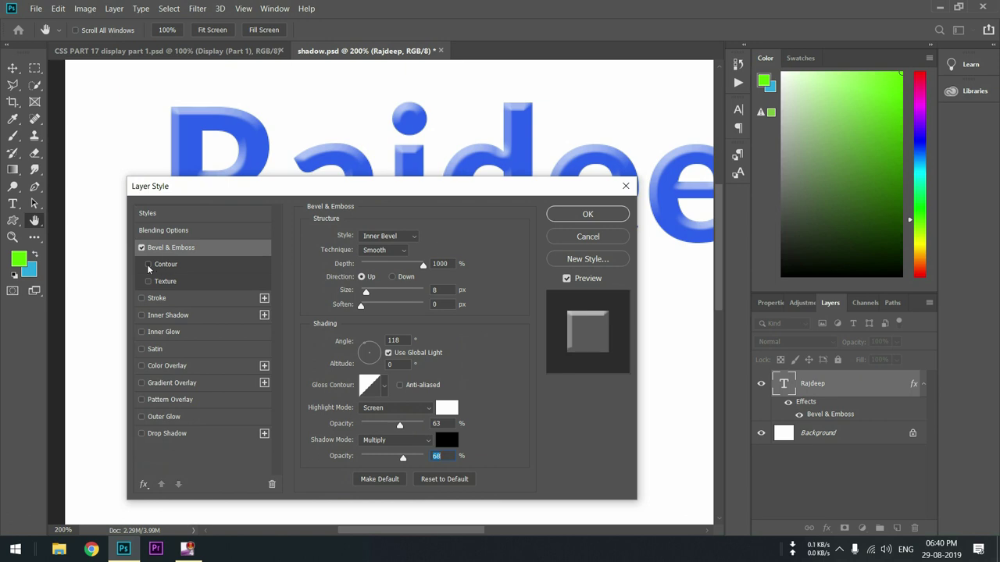
- Enable the bevel Contour, try two presets, settle on Linear and adjust its Range
left_click(179, 267)
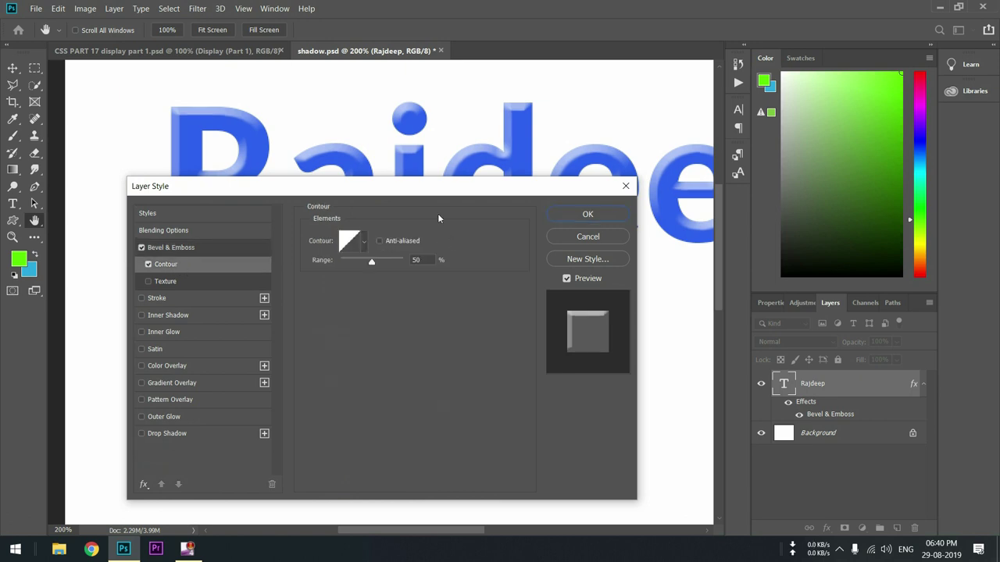
left_click_drag(428, 195, 437, 284)
left_click(373, 331)
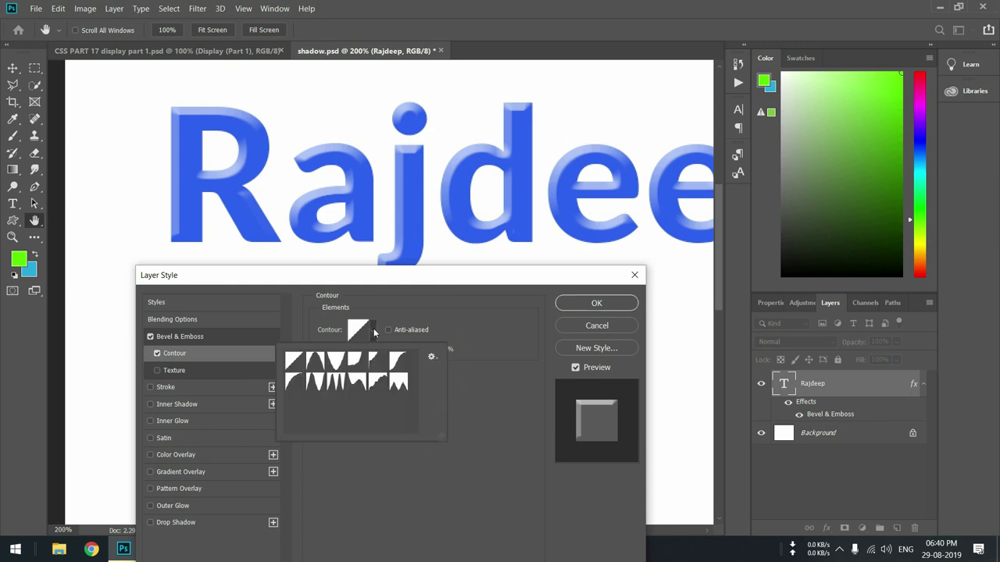
left_click(314, 365)
left_click(336, 366)
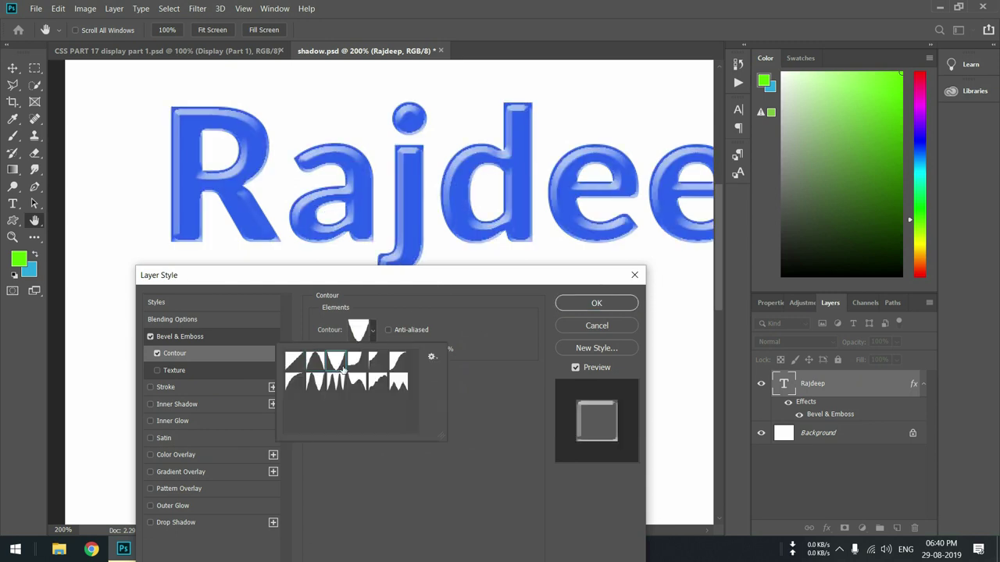
left_click(293, 361)
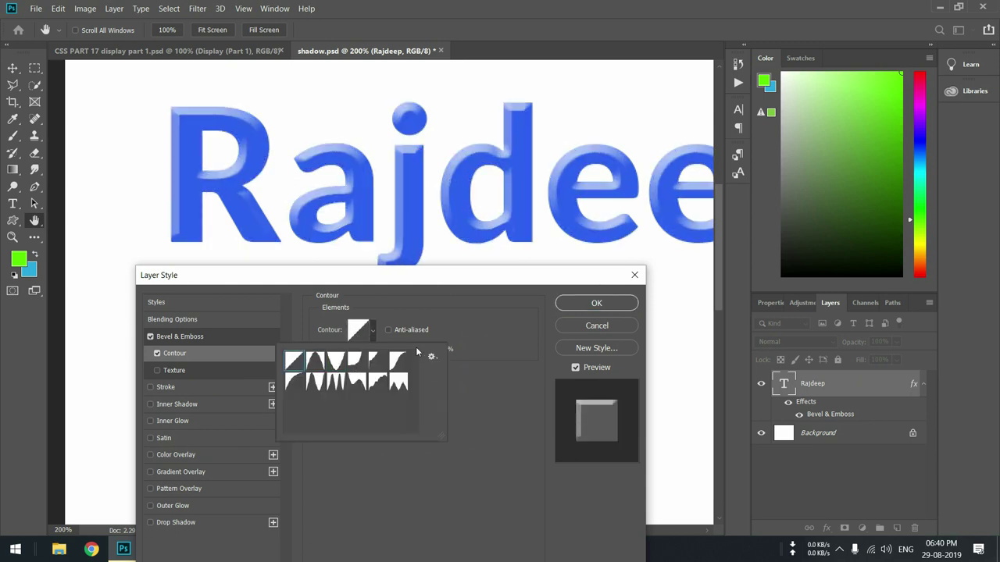
left_click(442, 316)
mouse_move(384, 357)
left_mouse_down()
mouse_move(338, 365)
mouse_move(412, 363)
mouse_move(305, 366)
mouse_move(404, 366)
mouse_move(379, 371)
left_mouse_up()
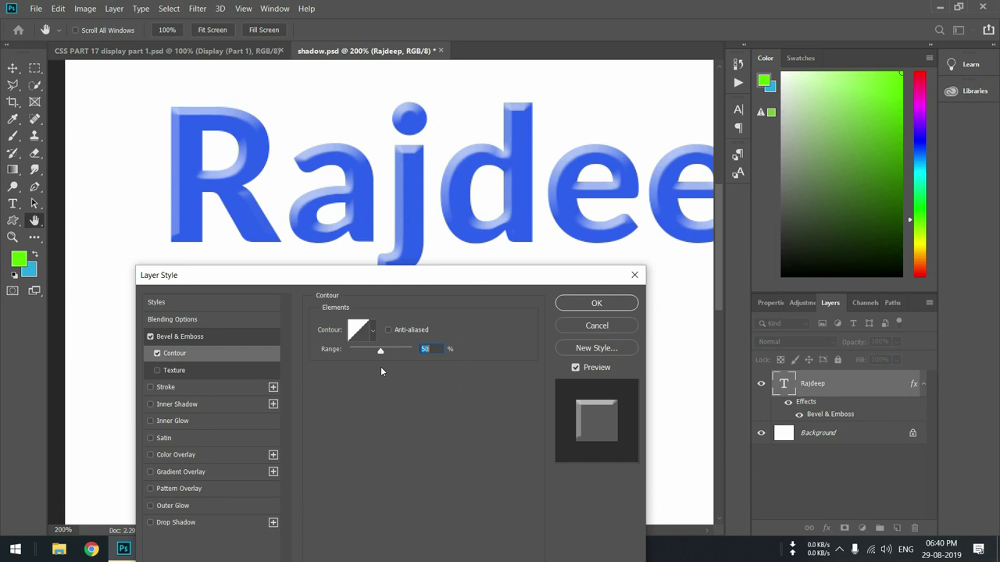
- Bend the contour curve in the Contour Editor, then enable Texture on the bevel
left_click(359, 330)
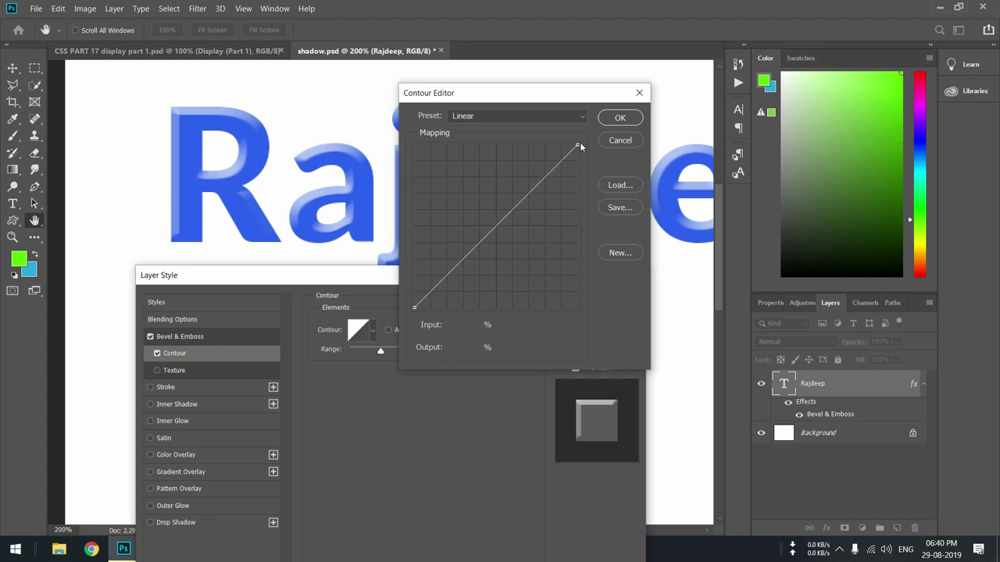
mouse_move(578, 145)
left_mouse_down()
mouse_move(538, 190)
mouse_move(502, 208)
mouse_move(503, 197)
mouse_move(553, 171)
mouse_move(557, 153)
left_mouse_up()
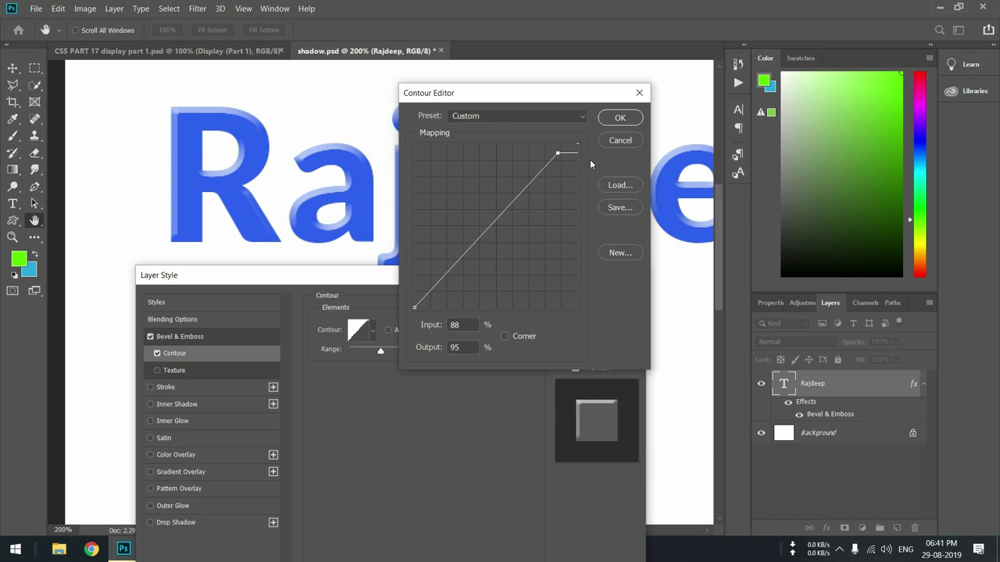
left_click(621, 141)
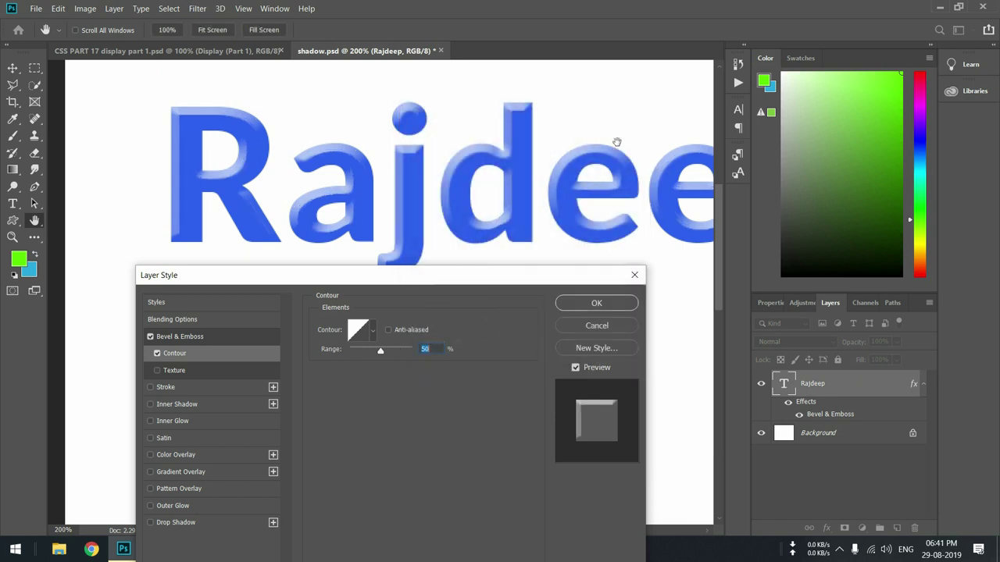
left_click(158, 371)
- Turn off Contour and try dotted, diagonal stripe, camouflage and yellow texture patterns
left_click(157, 353)
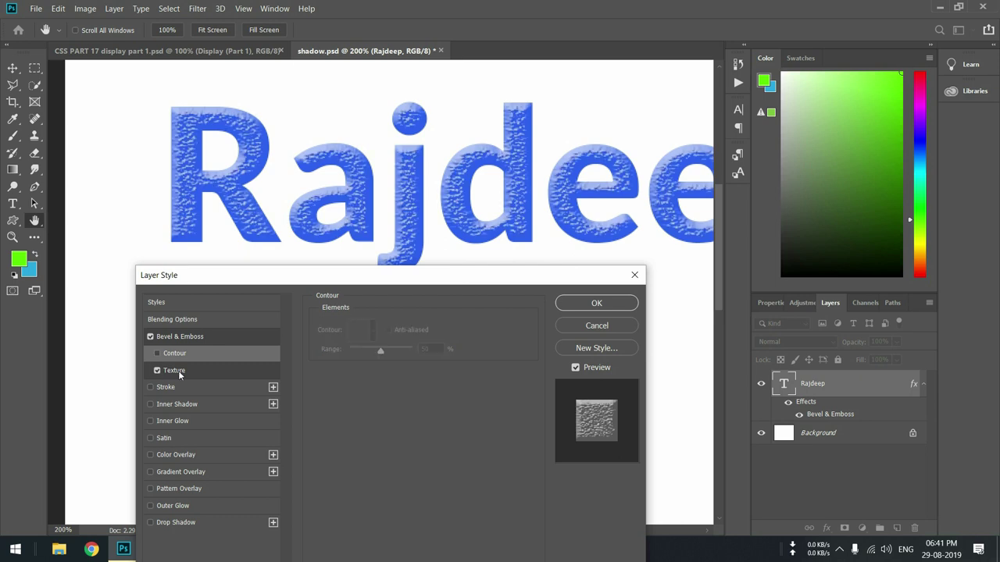
left_click(178, 371)
left_click(391, 340)
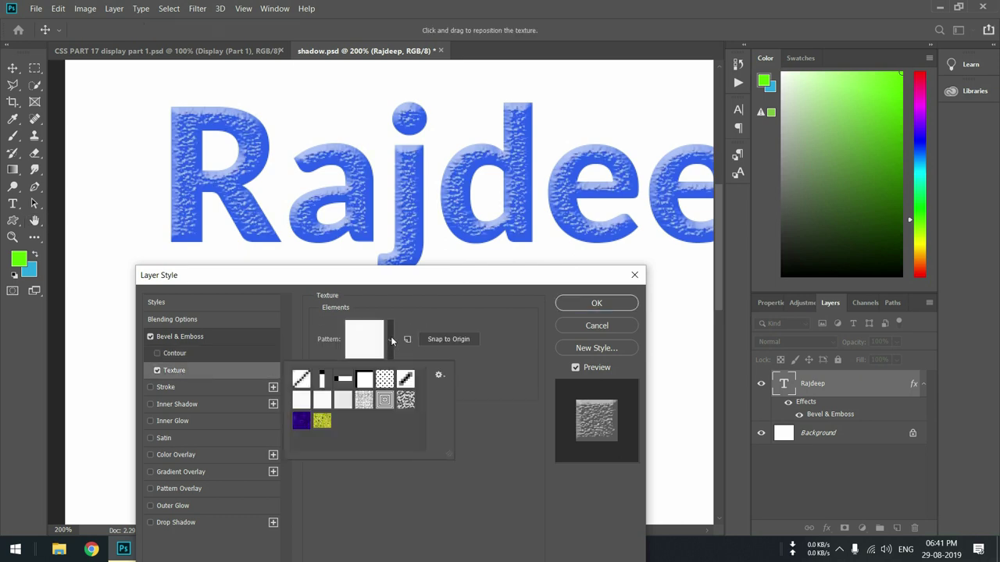
left_click(385, 380)
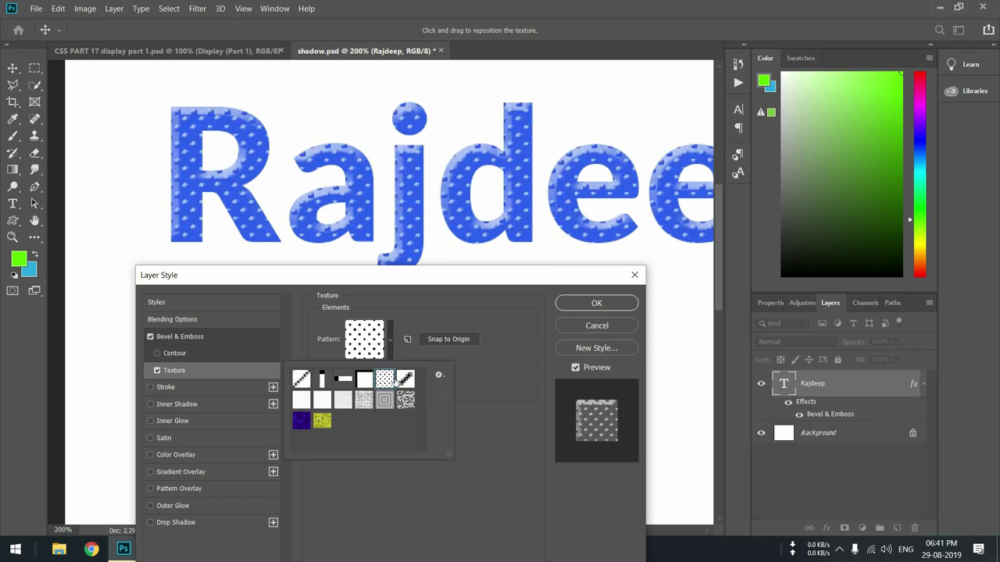
left_click(405, 382)
left_click(406, 401)
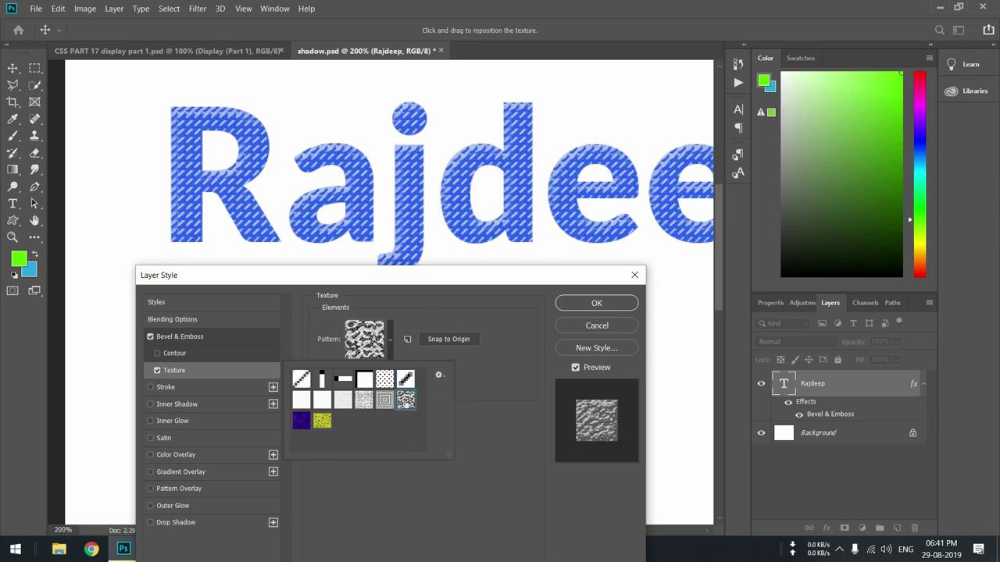
left_click(323, 422)
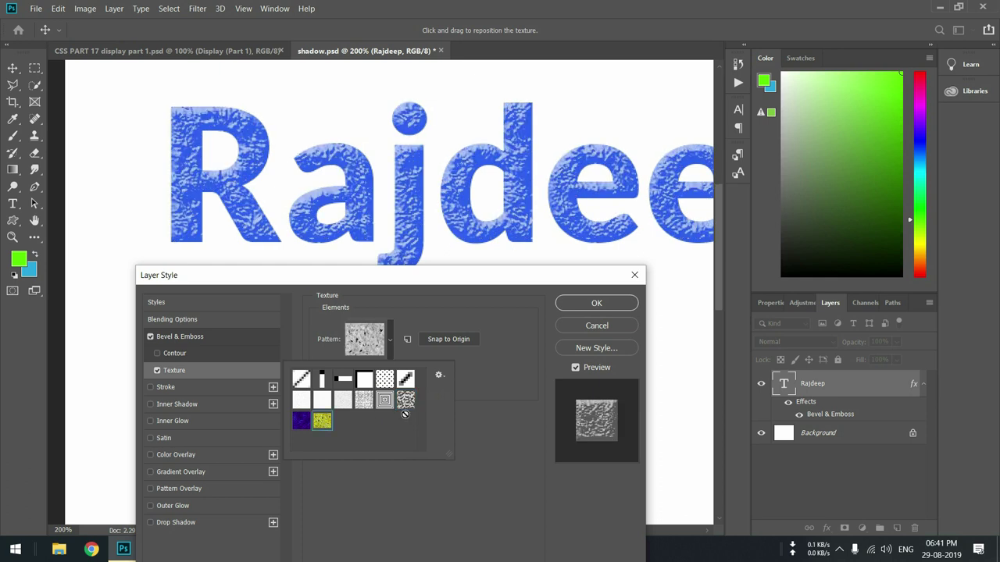
left_click(495, 395)
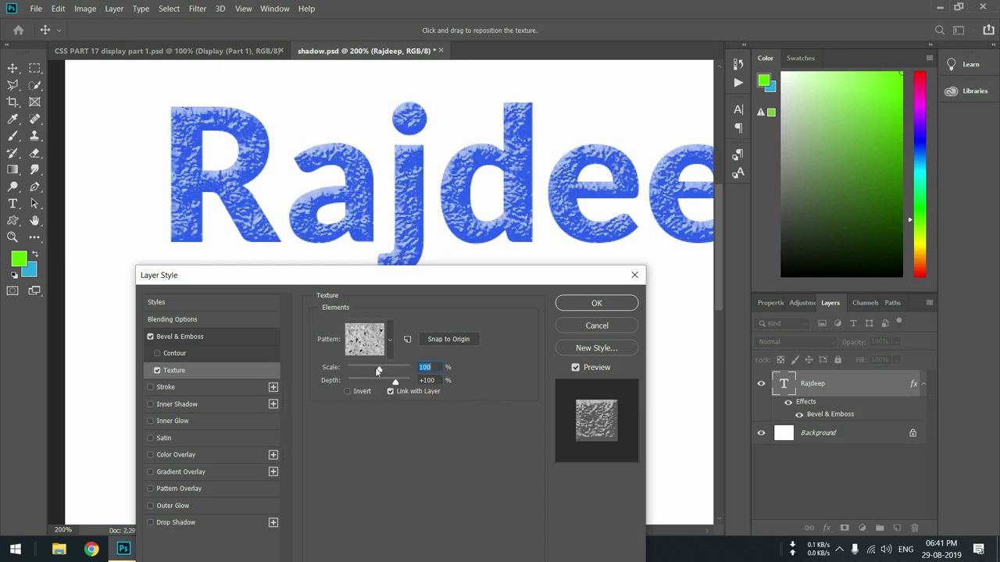
- Pick another pattern, shrink its scale to 71%, invert it, then remove the texture
left_click(392, 339)
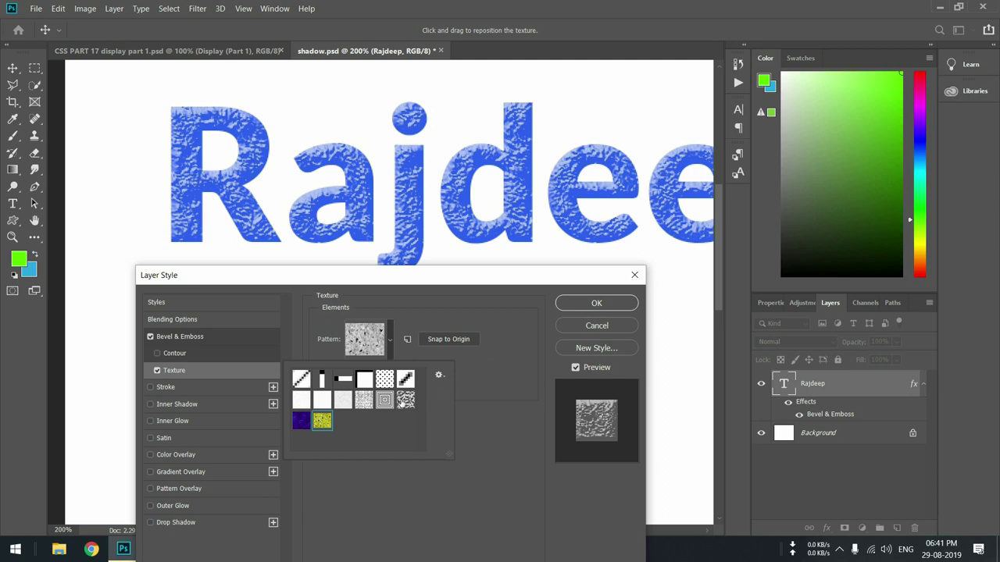
left_click(363, 400)
left_click(460, 375)
mouse_move(378, 368)
left_mouse_down()
mouse_move(333, 377)
mouse_move(381, 382)
left_mouse_up()
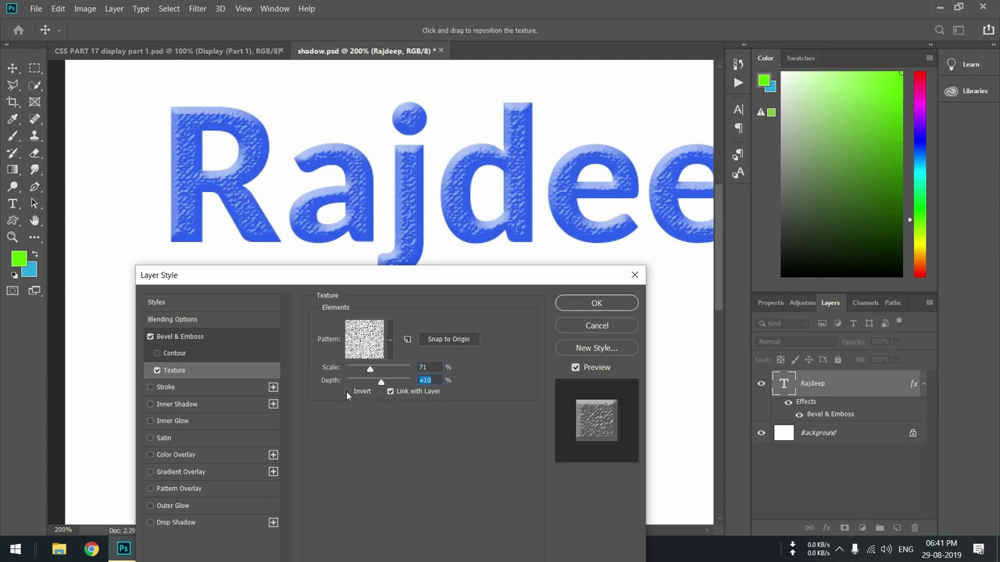
left_click(347, 391)
left_click(157, 370)
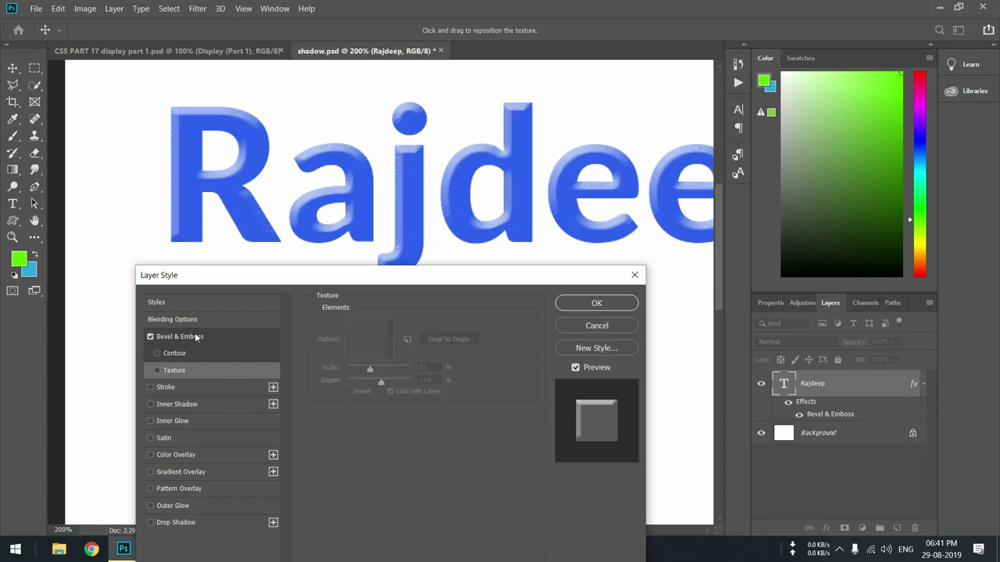